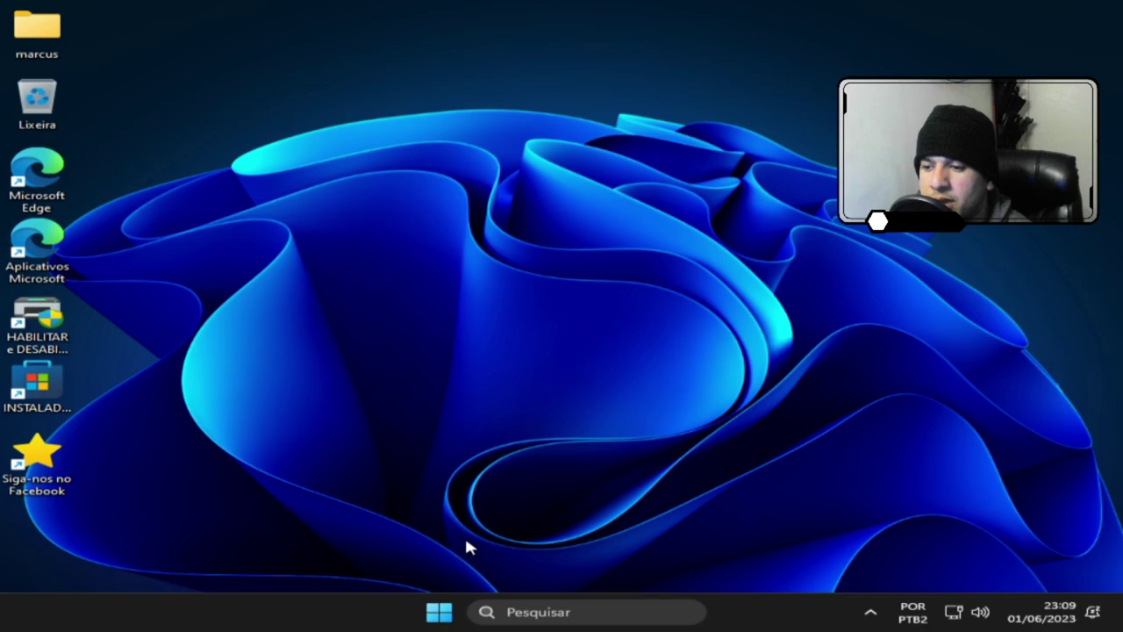
Step: Open Task Manager, review the CPU and memory performance readings, and close it
key("ctrl+shift+Escape")
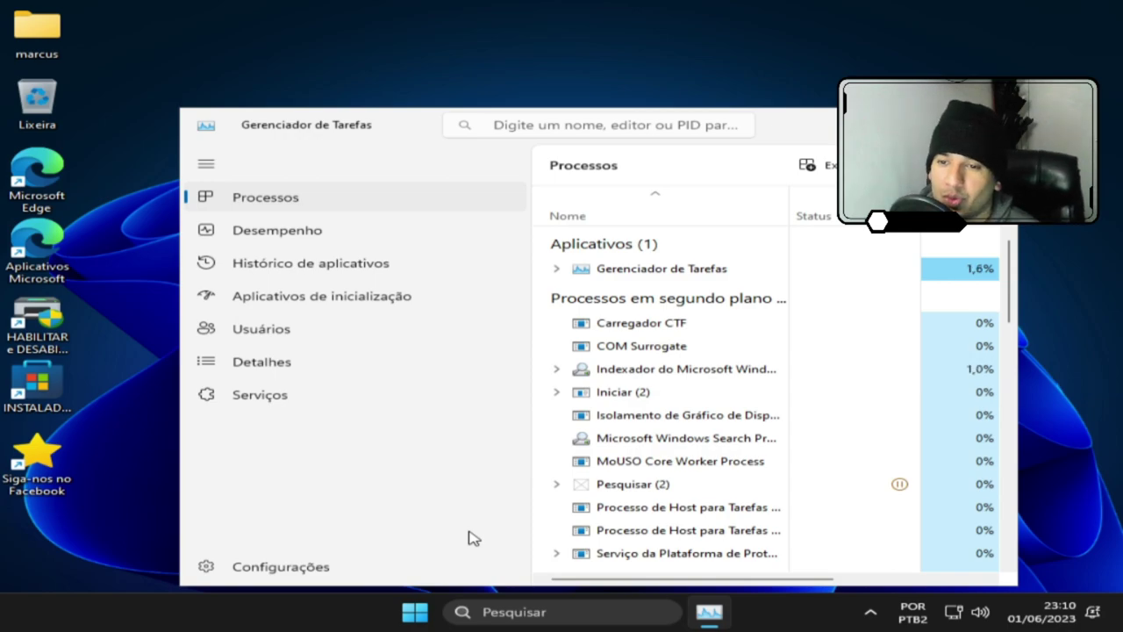
left_click(348, 233)
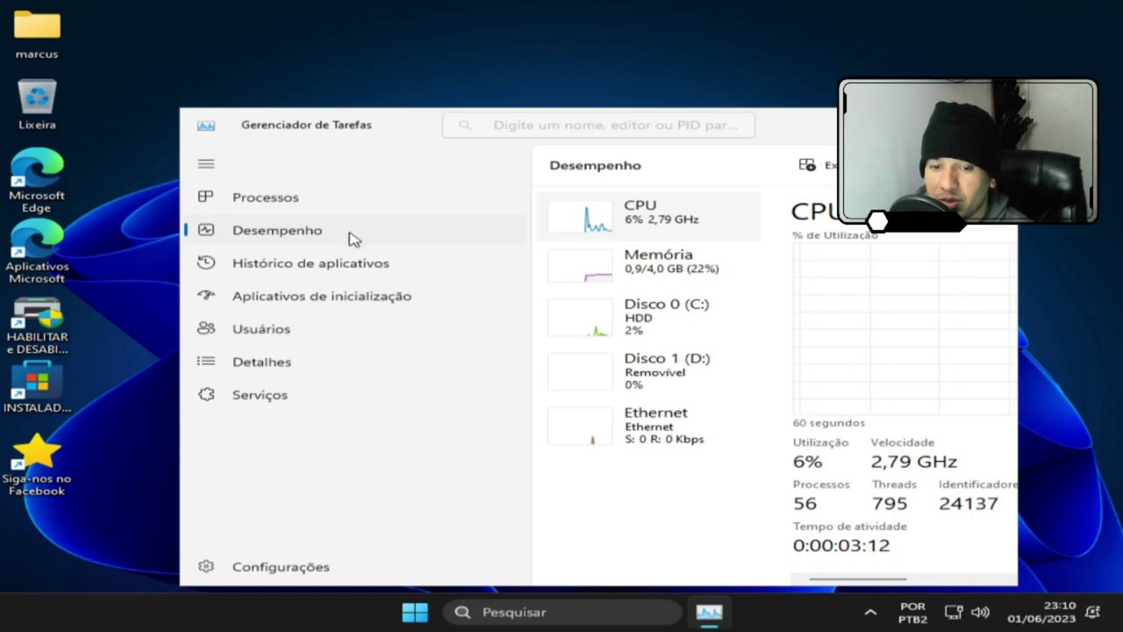
left_click(660, 284)
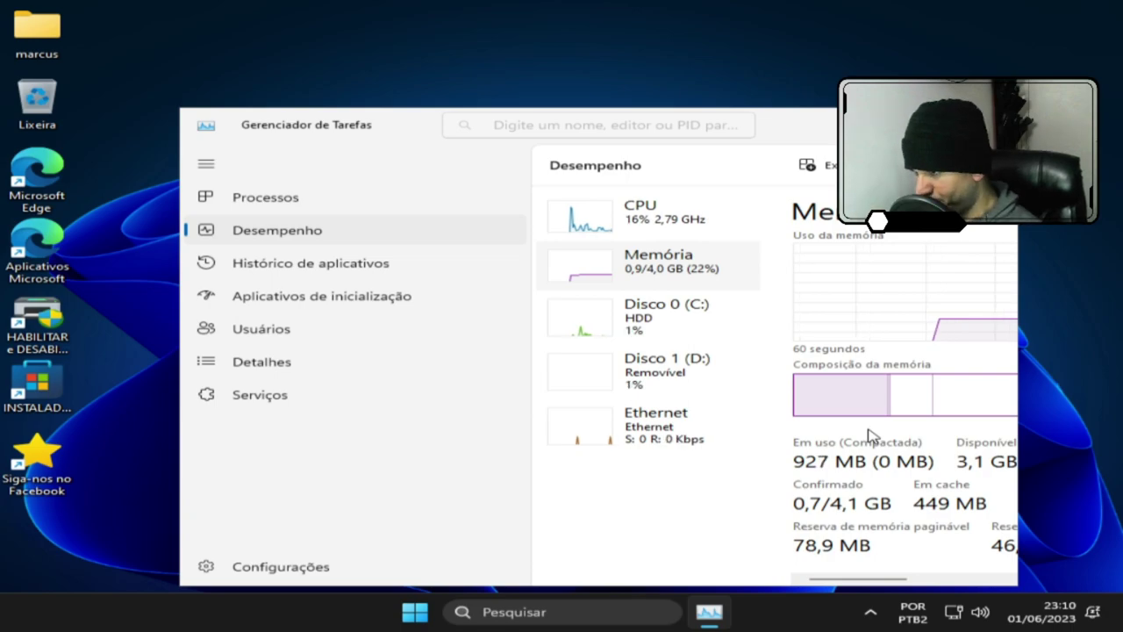
left_click(997, 124)
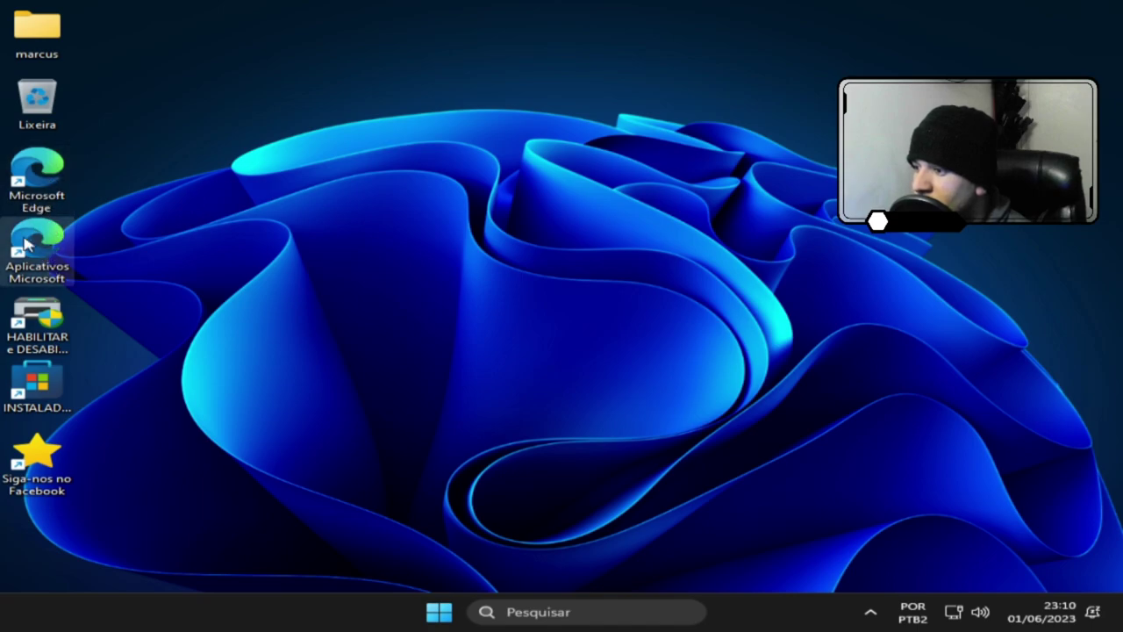
Step: Launch Microsoft Edge and open a File Explorer window on Este Computador
double_click(31, 193)
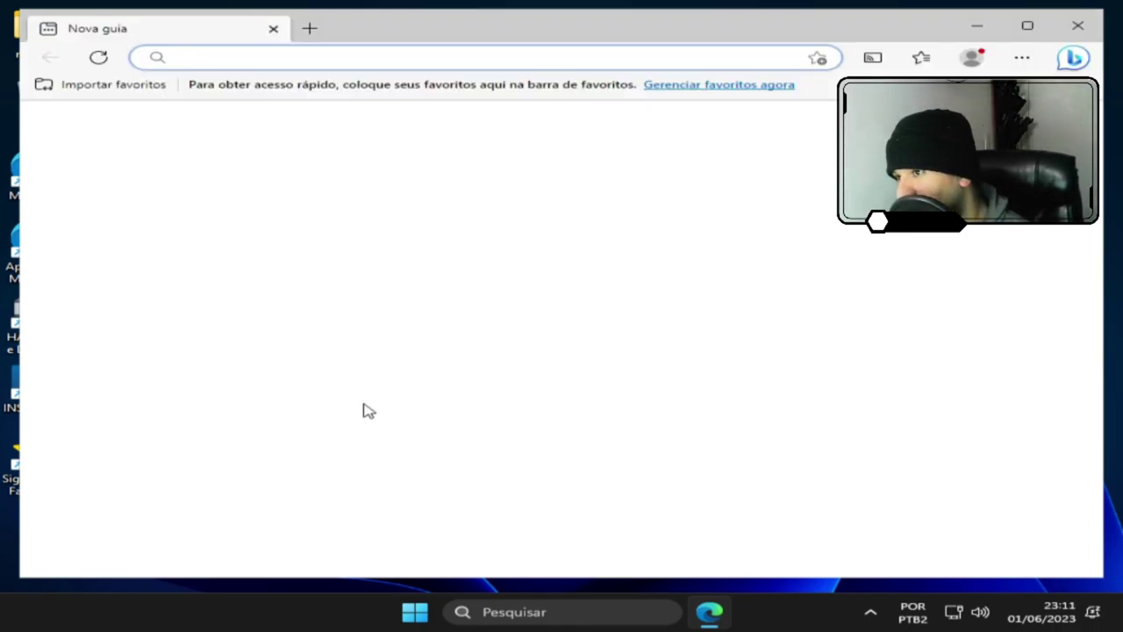
key("super+e")
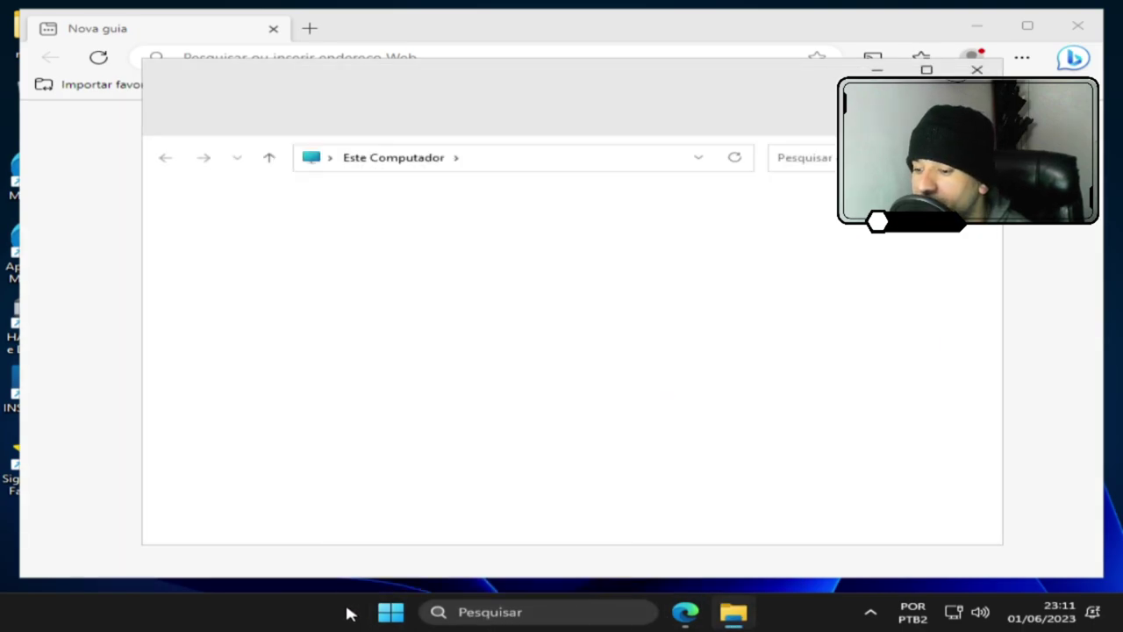
mouse_move(759, 605)
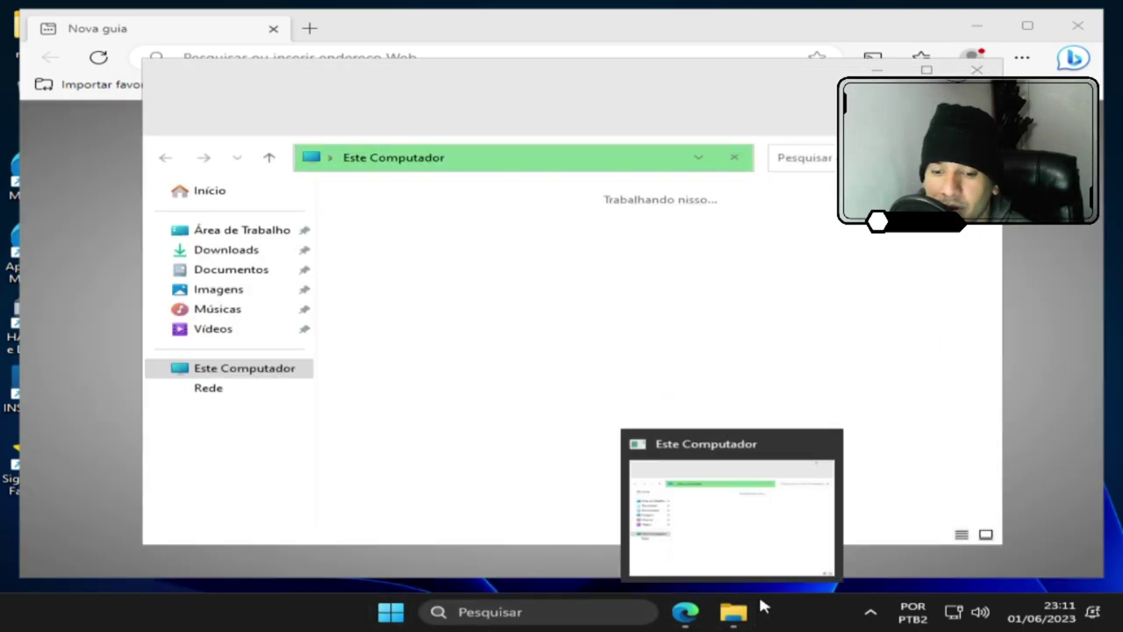
Step: Open Task Manager, minimize File Explorer, and bring Task Manager in front of the browser
right_click(807, 621)
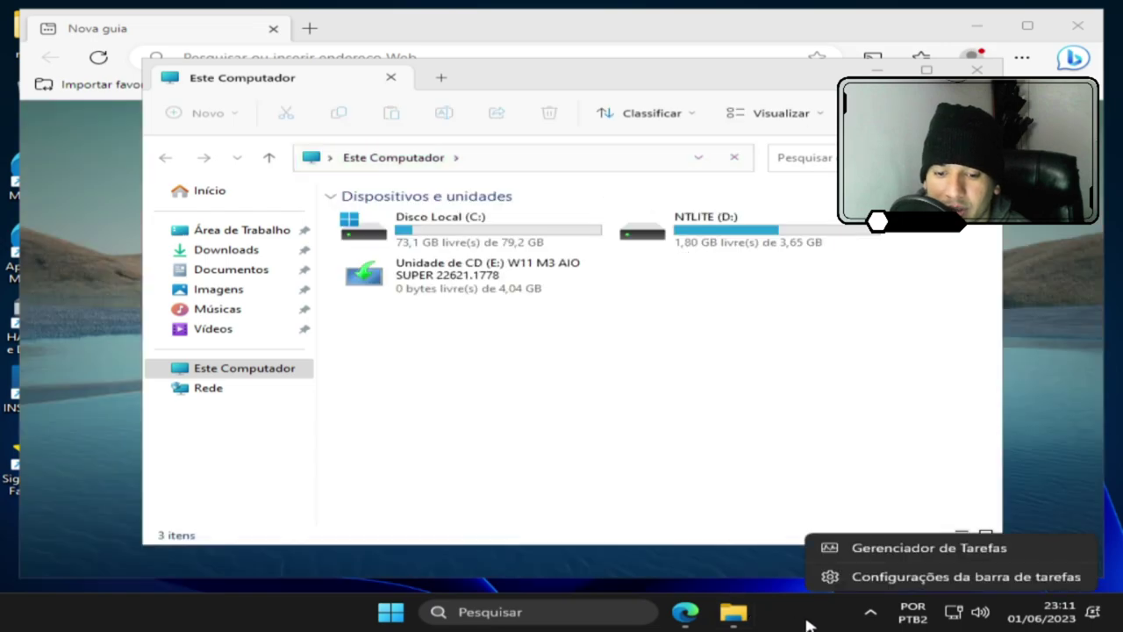
left_click(873, 549)
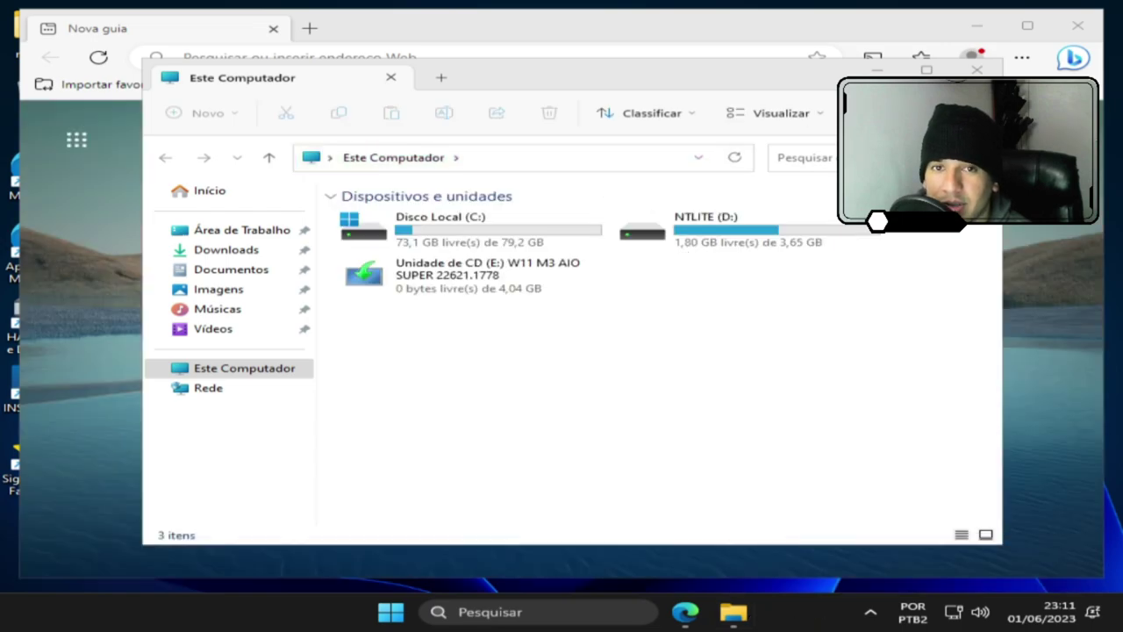
left_click(875, 71)
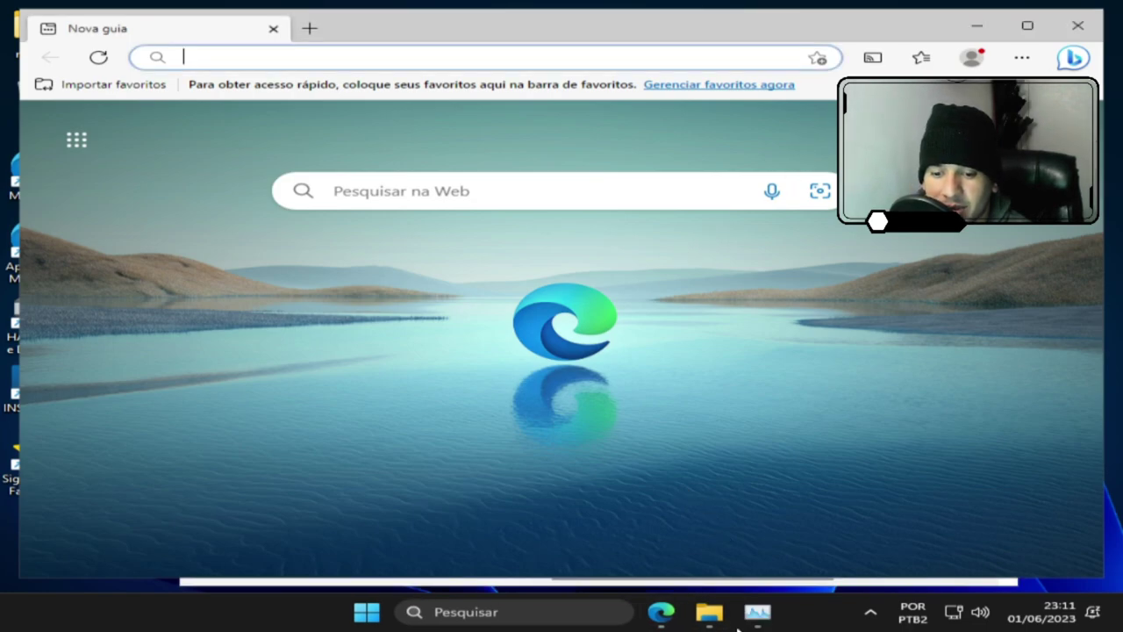
mouse_move(709, 618)
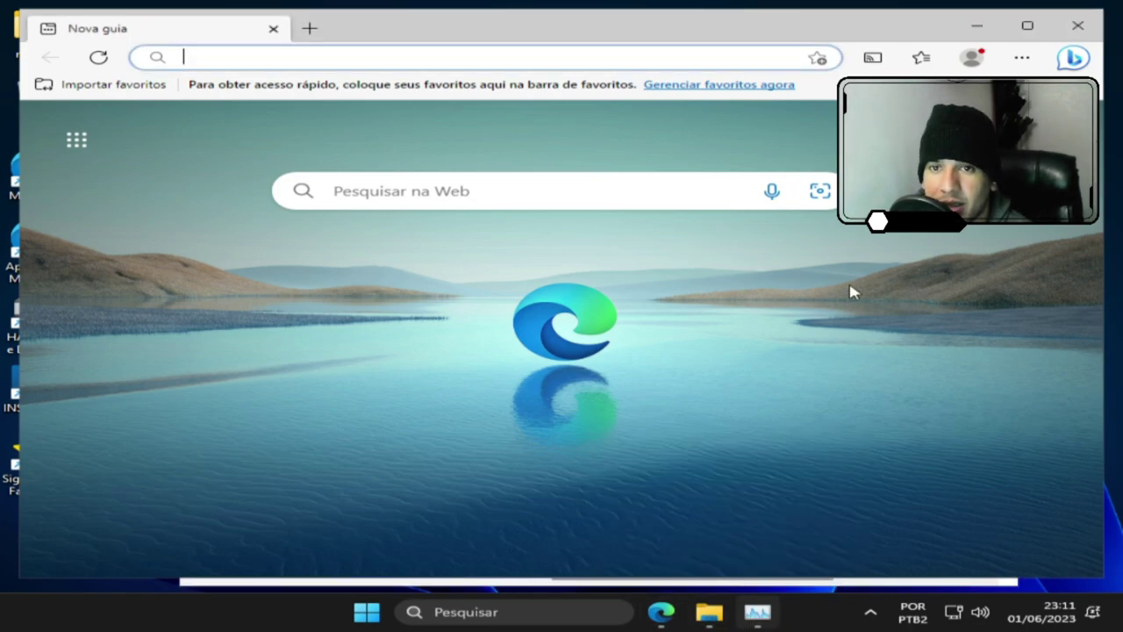
left_click(758, 620)
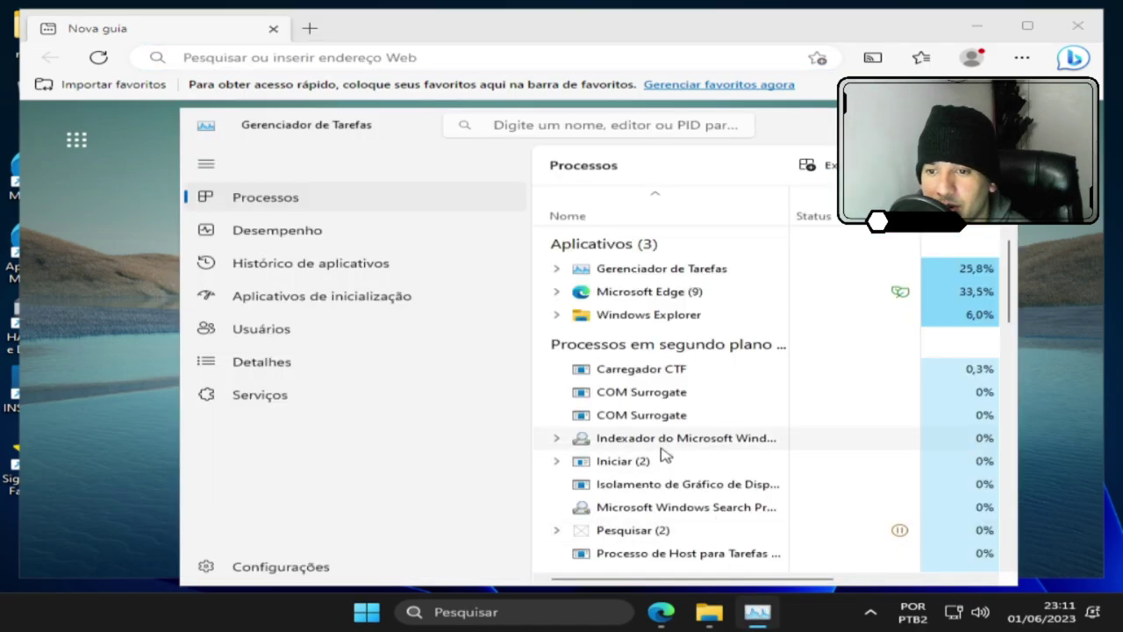
Step: Expand the Microsoft Edge process group and examine its subprocesses along with the background and Windows processes
left_click(558, 296)
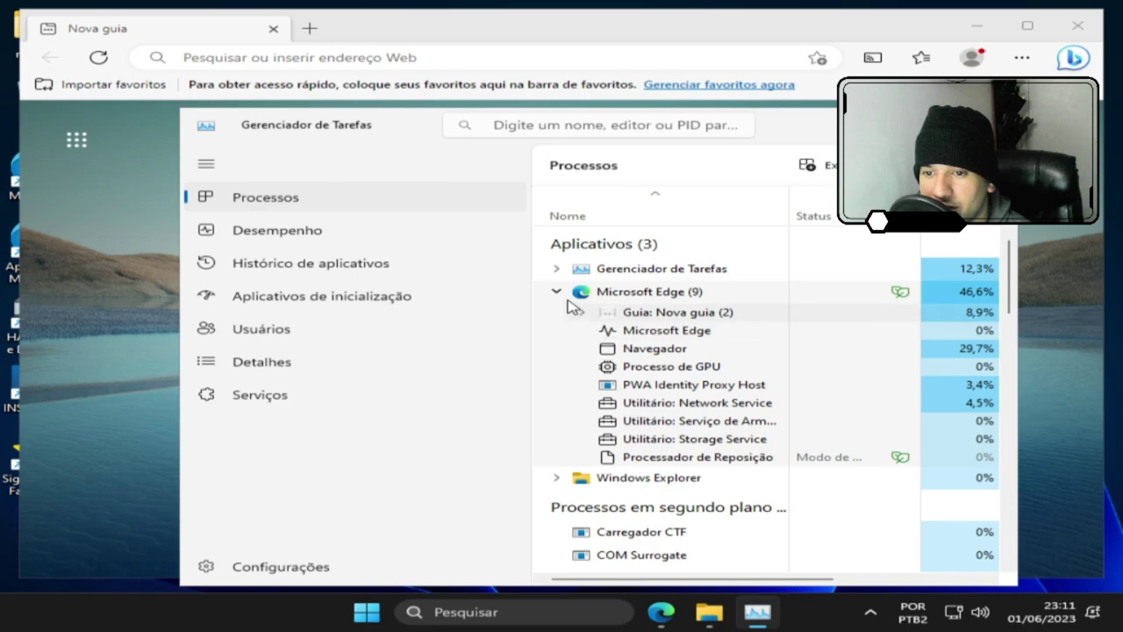
left_click(557, 292)
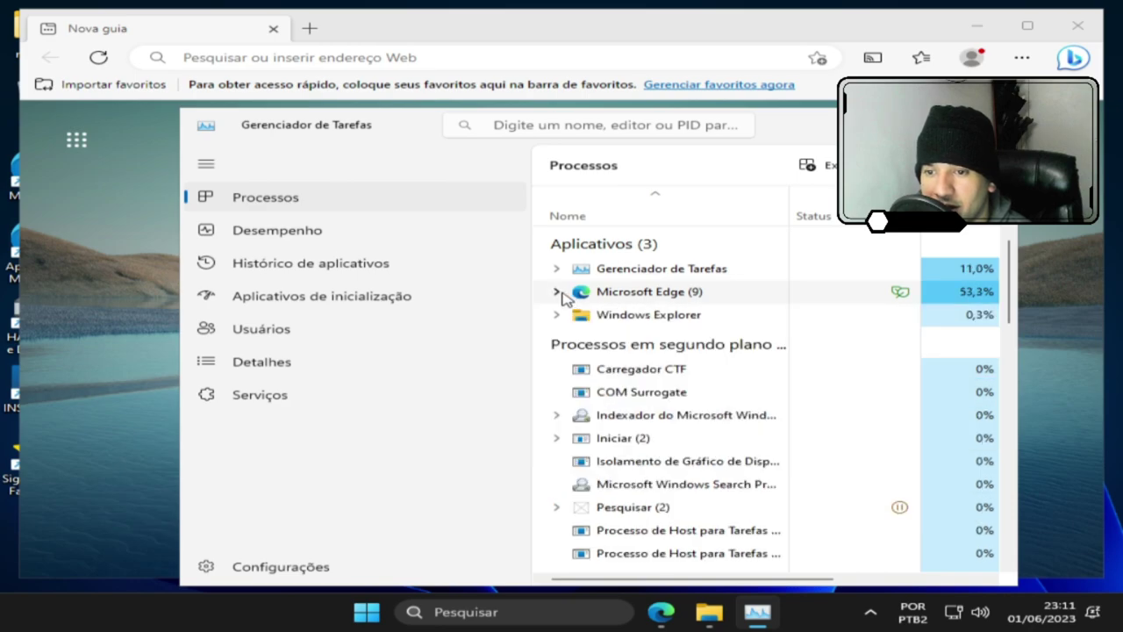
left_click(558, 292)
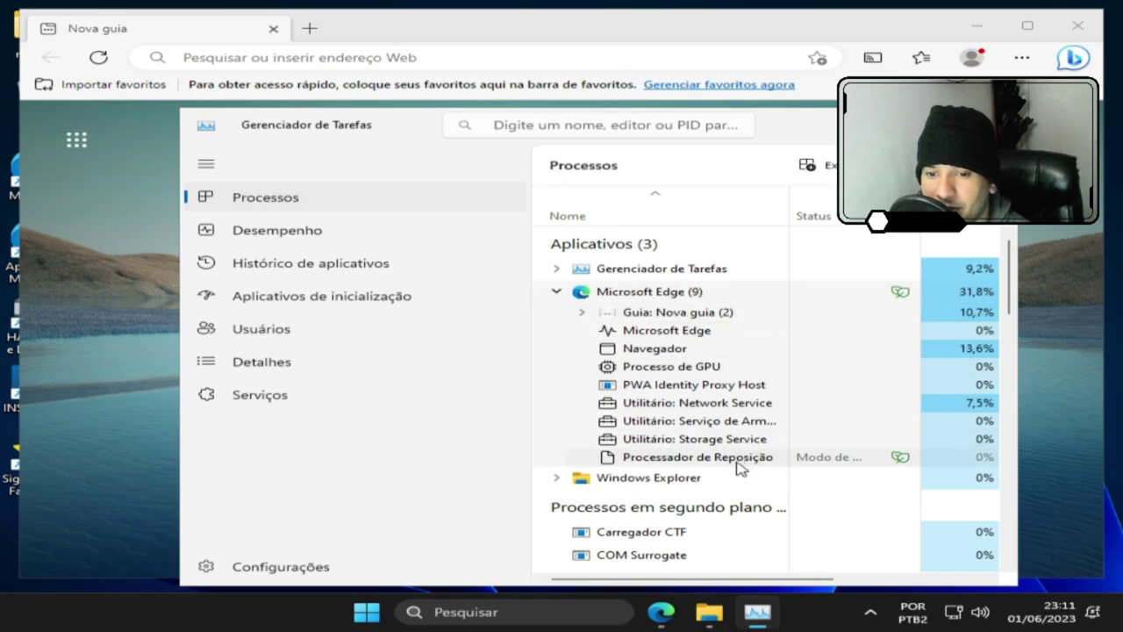
scroll(737, 470, "down", 3)
scroll(737, 472, "down", 10)
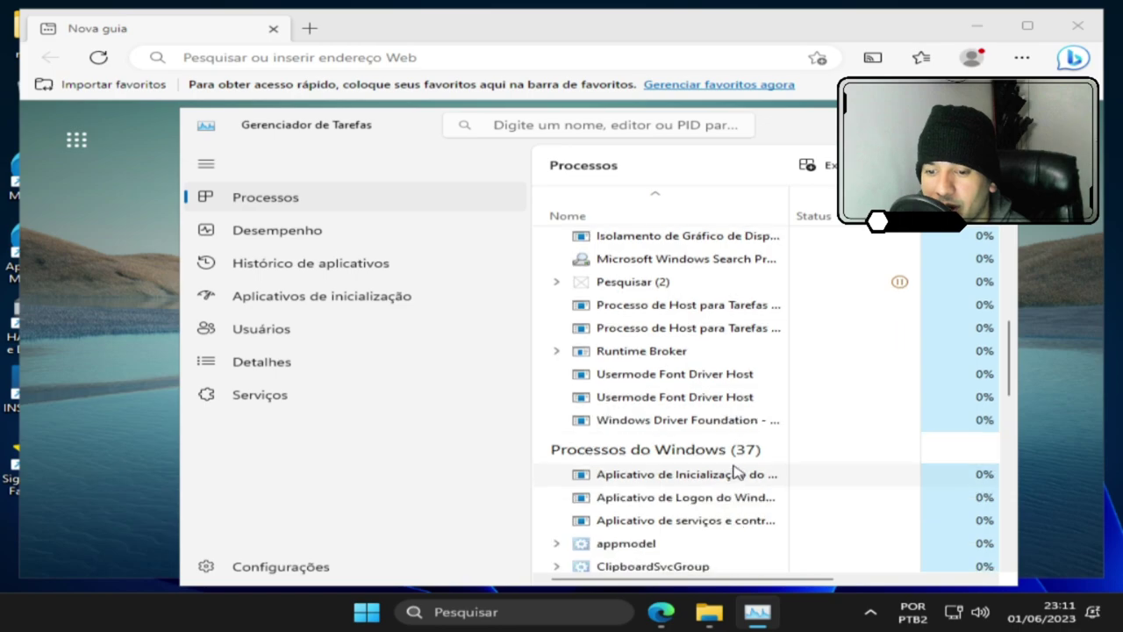
scroll(735, 471, "down", 4)
scroll(735, 465, "up", 5)
scroll(737, 452, "up", 7)
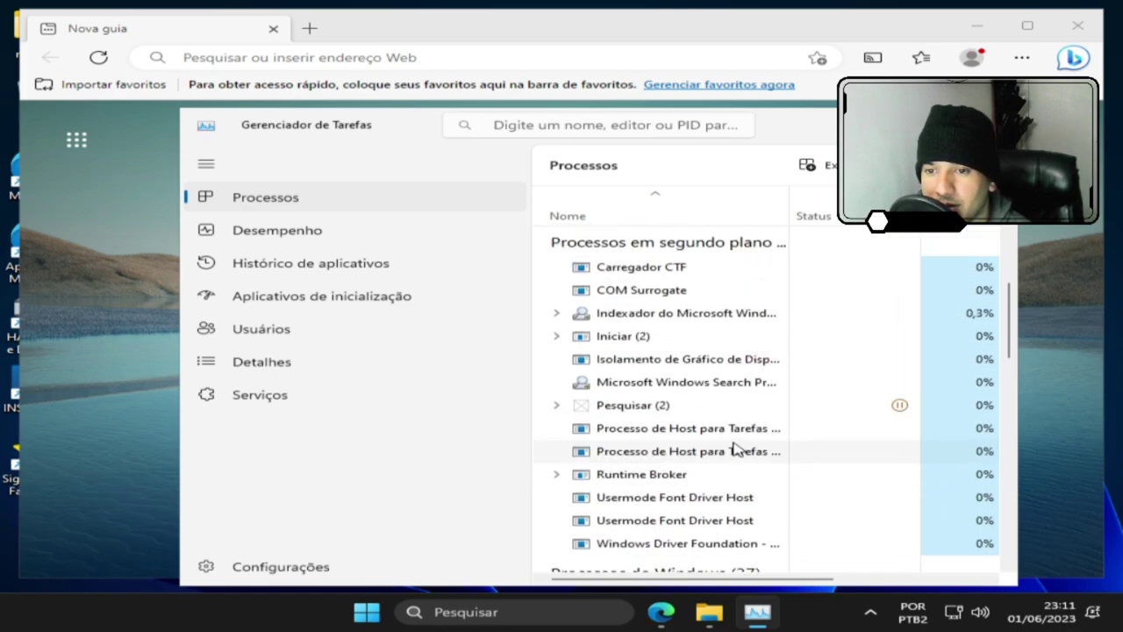
scroll(740, 436, "up", 1)
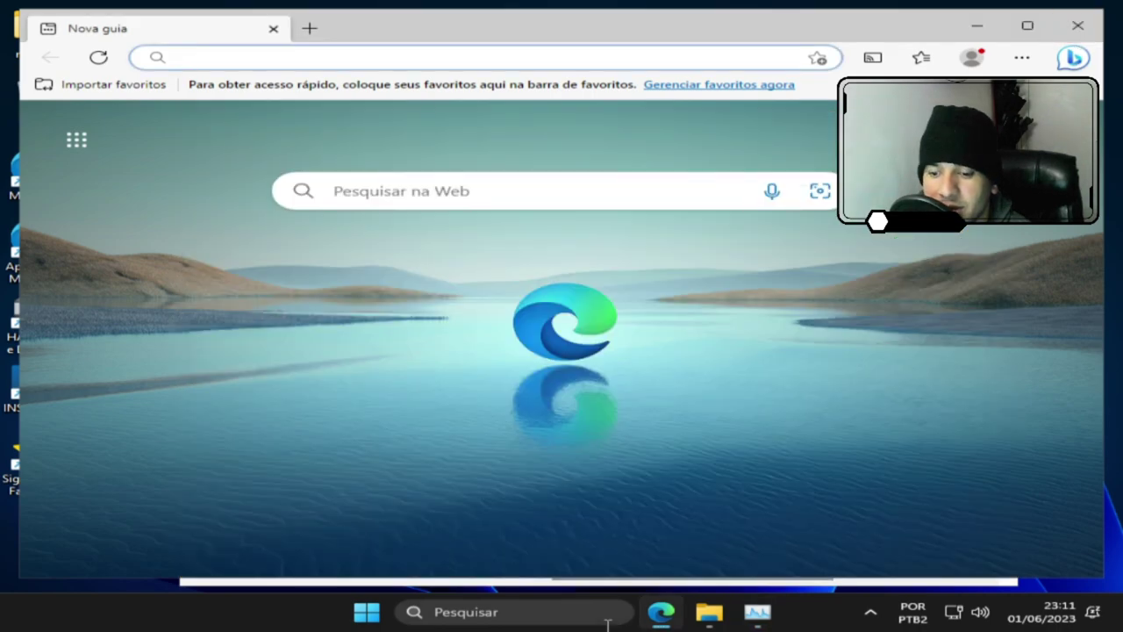
Step: Close Microsoft Edge, examine the remaining background and Windows processes in Task Manager, and close it
left_click(1064, 36)
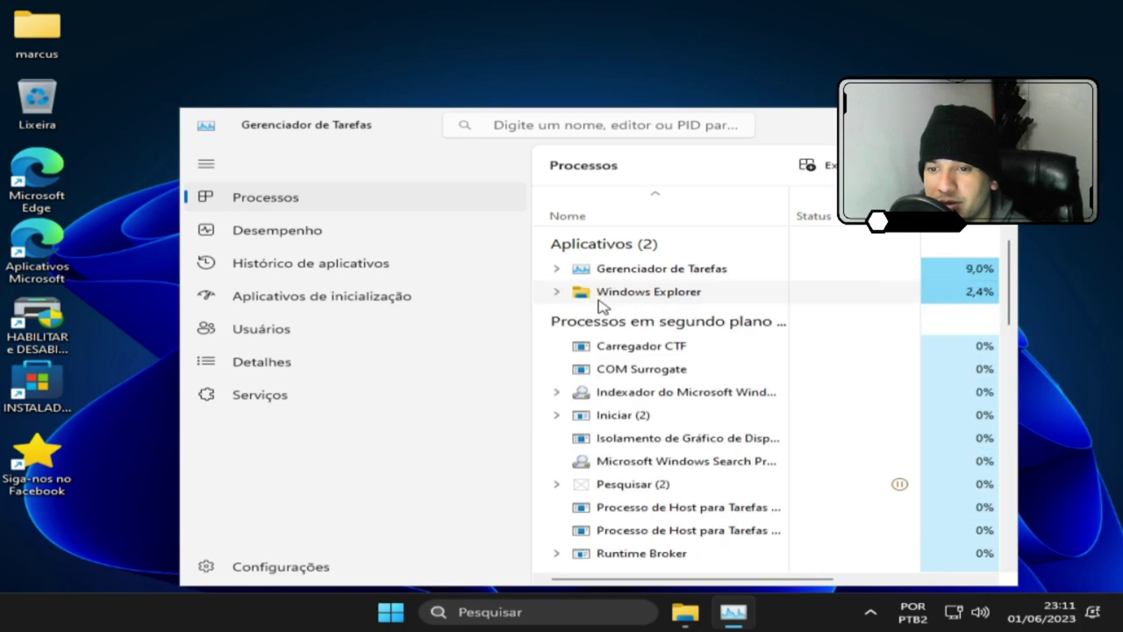
scroll(620, 390, "down", 10)
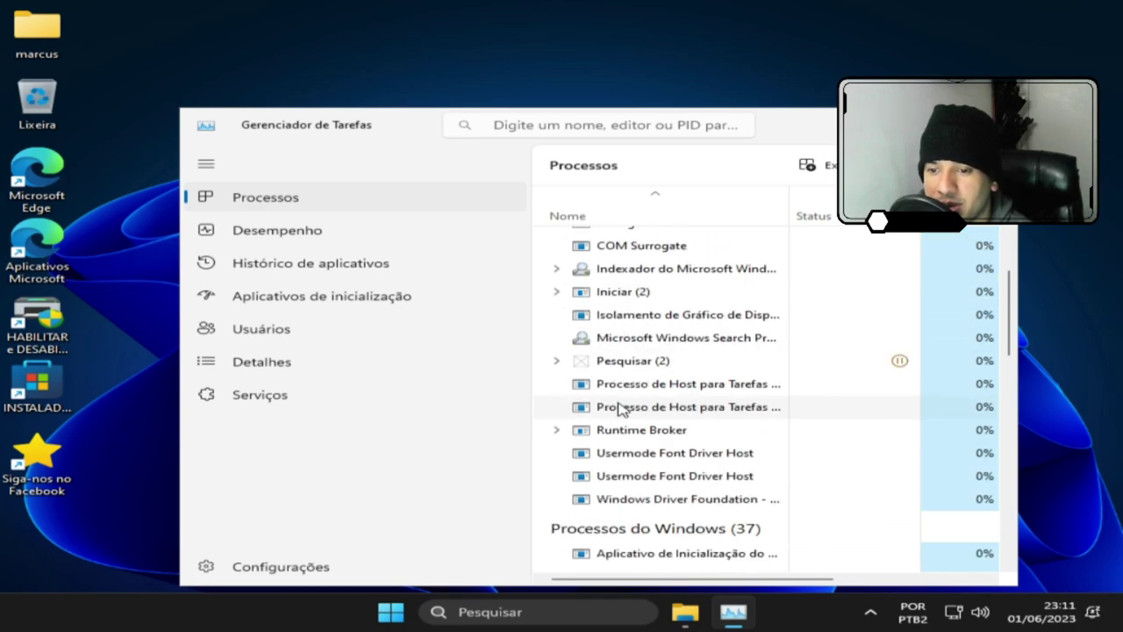
scroll(624, 412, "down", 10)
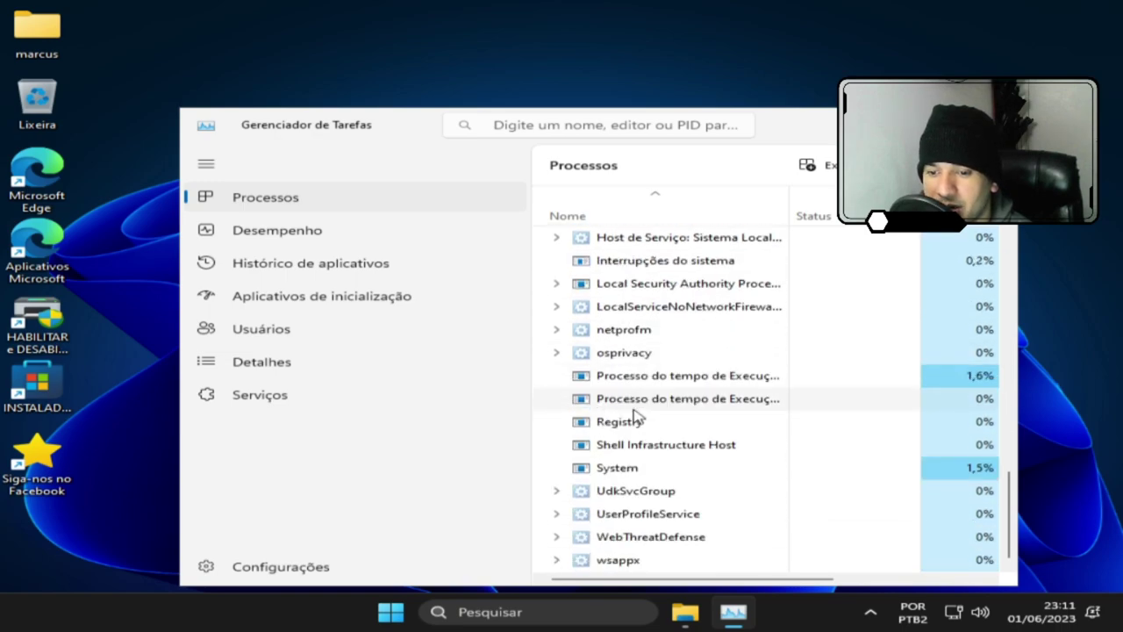
scroll(637, 417, "up", 7)
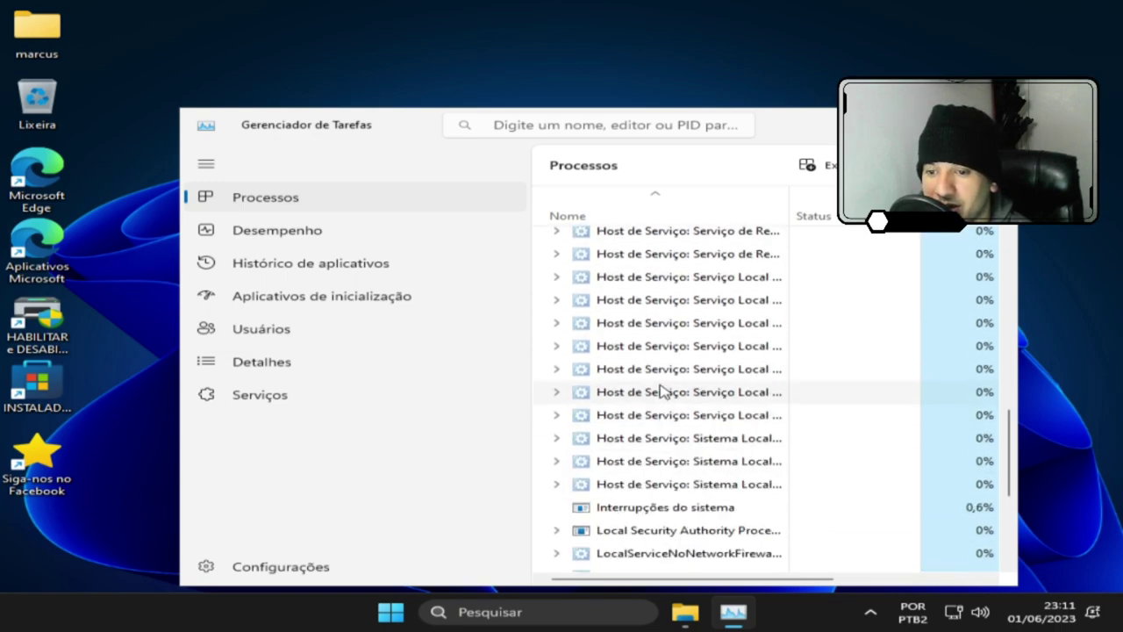
scroll(663, 390, "up", 5)
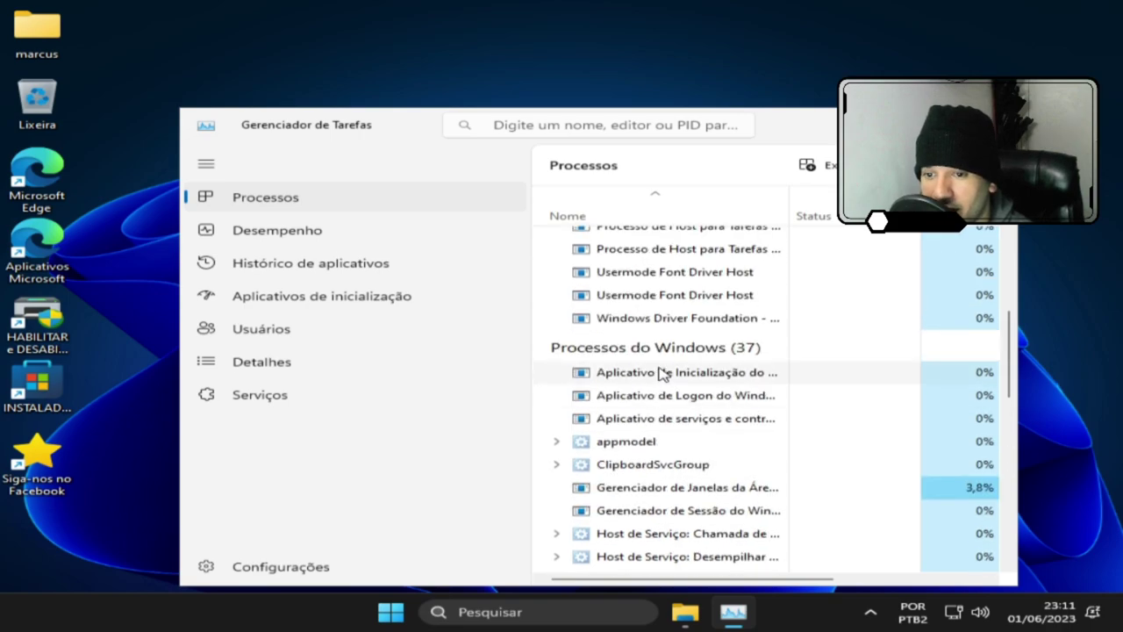
scroll(659, 367, "up", 3)
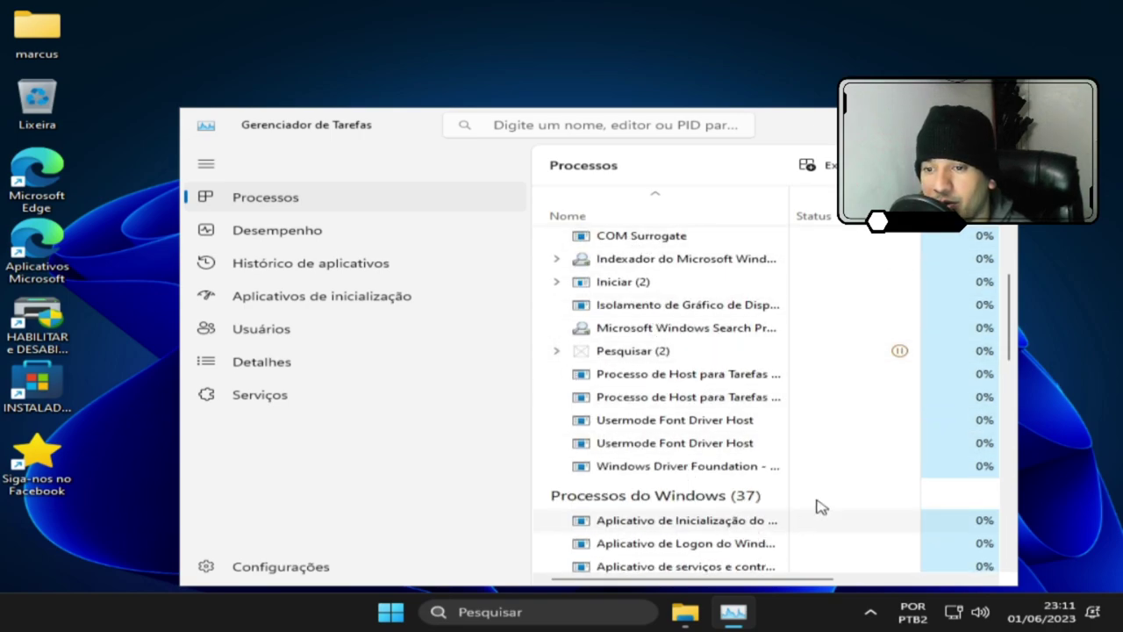
scroll(745, 494, "up", 1)
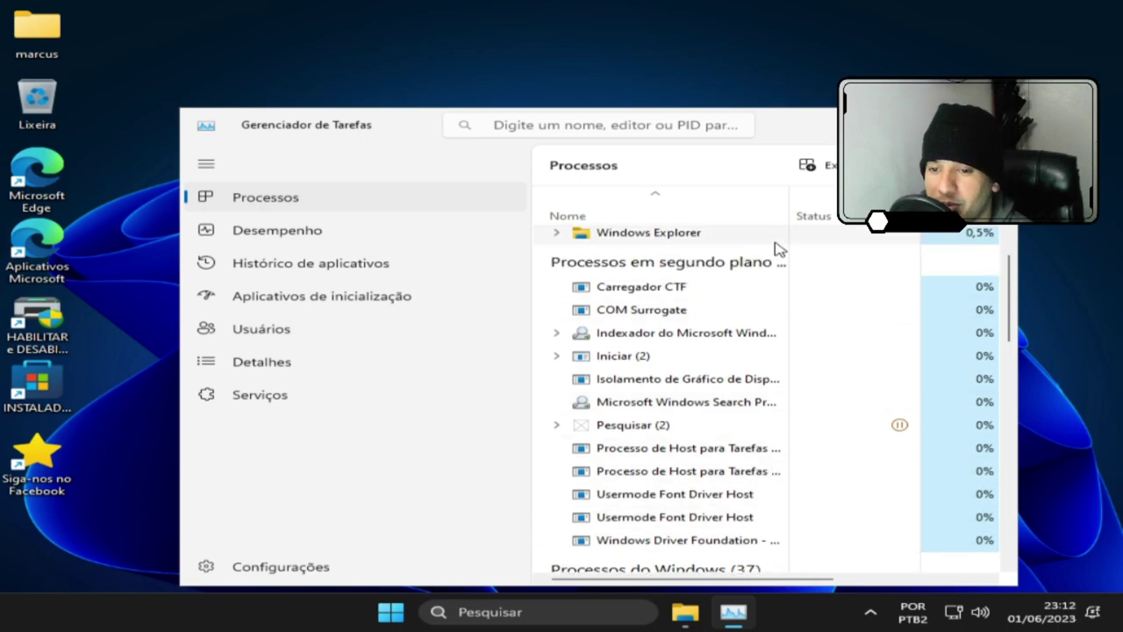
scroll(772, 439, "up", 1)
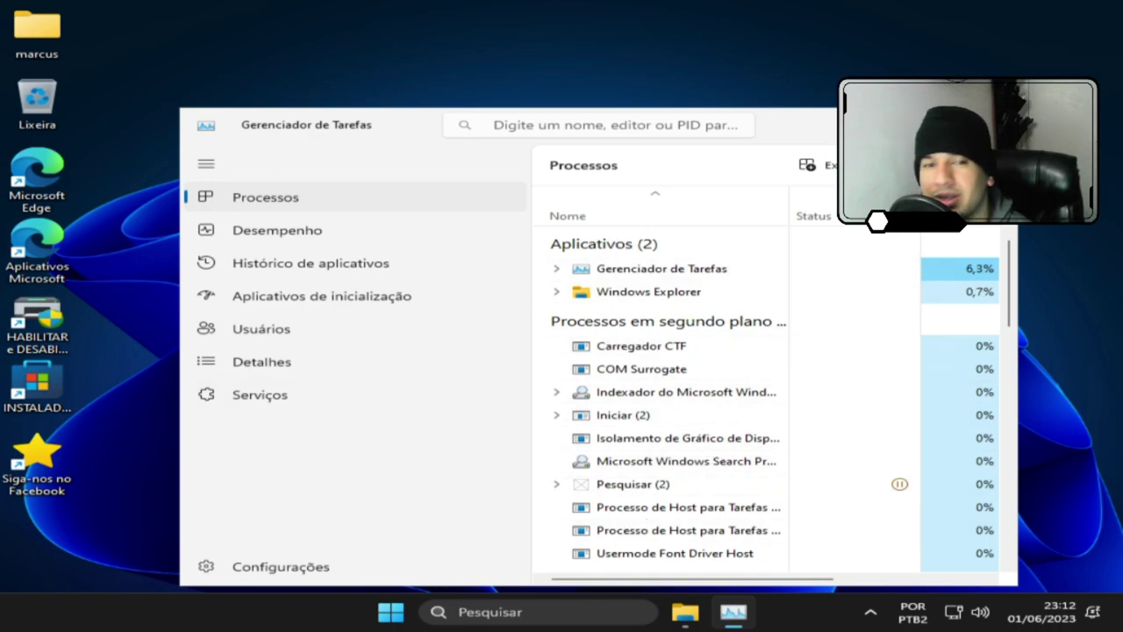
key("alt+F4")
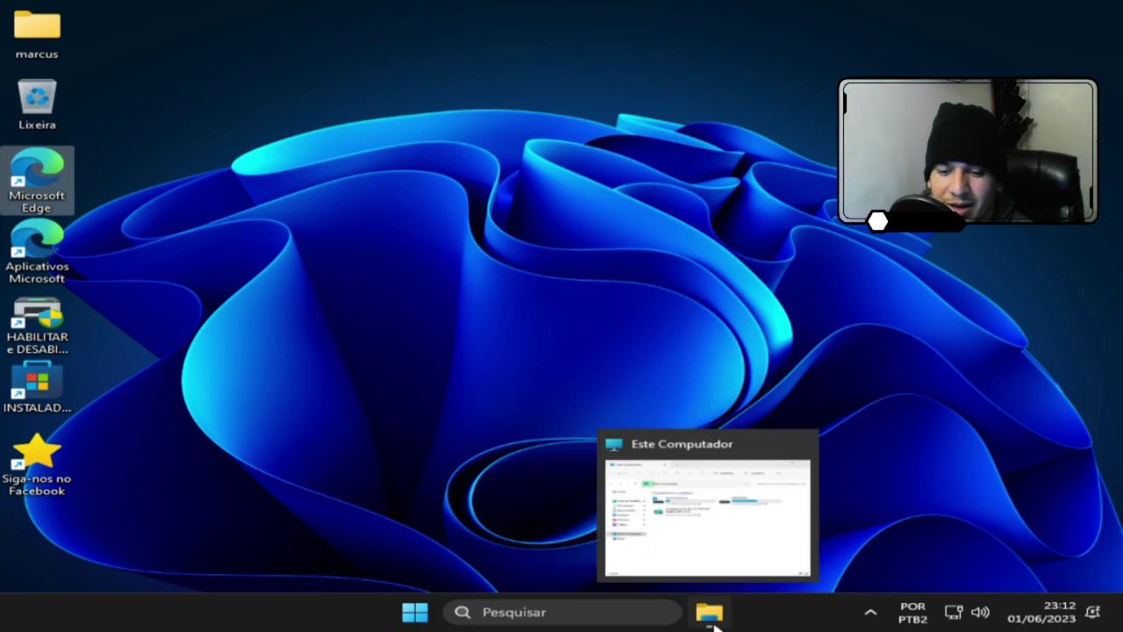
Step: Bring back the Este Computador window, check the space usage in the properties of Disco Local (C:), and close them
left_click(709, 611)
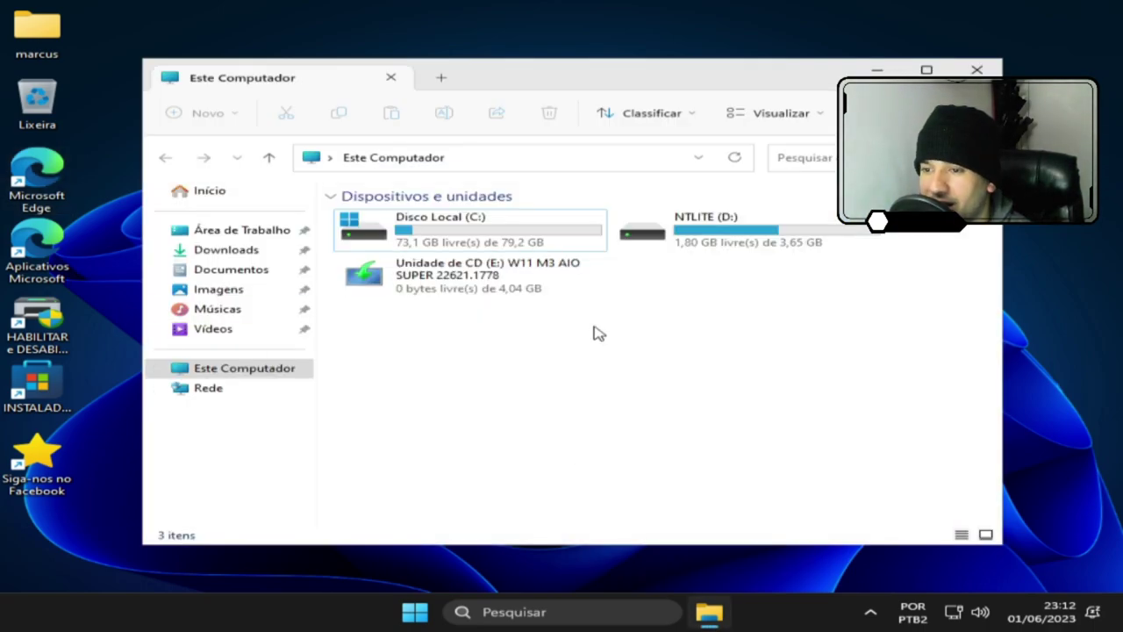
right_click(481, 290)
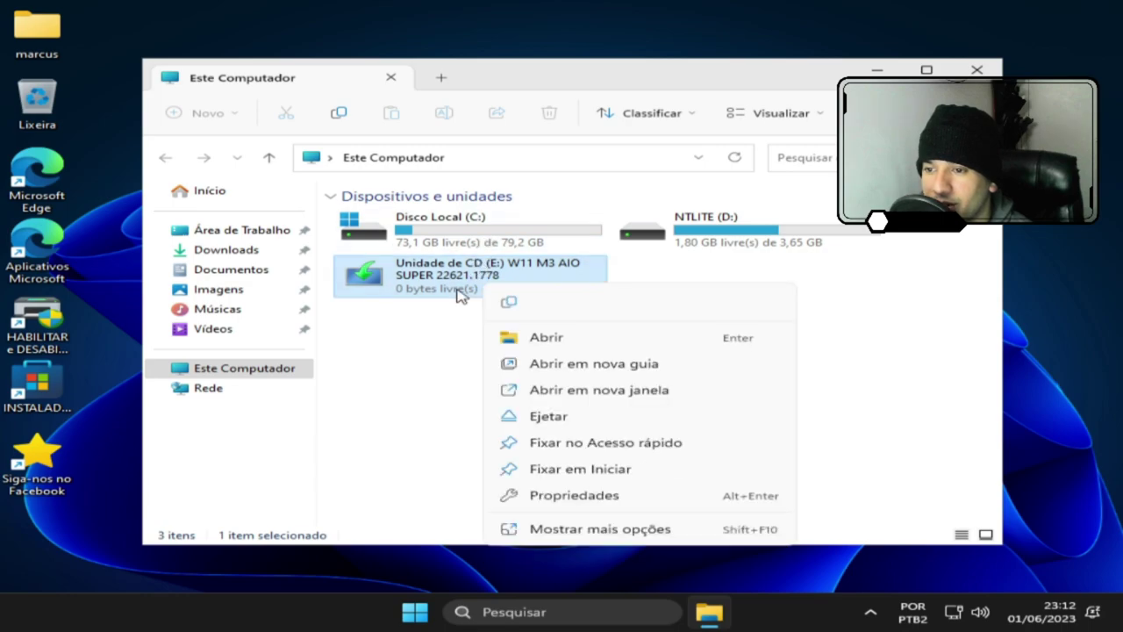
right_click(422, 233)
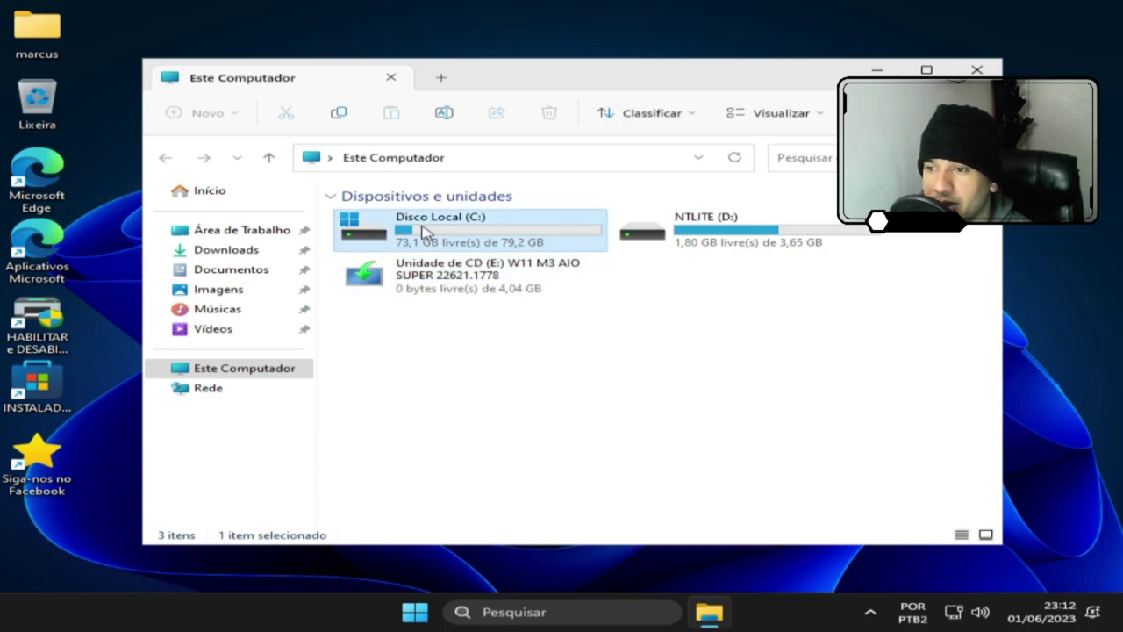
left_click(542, 472)
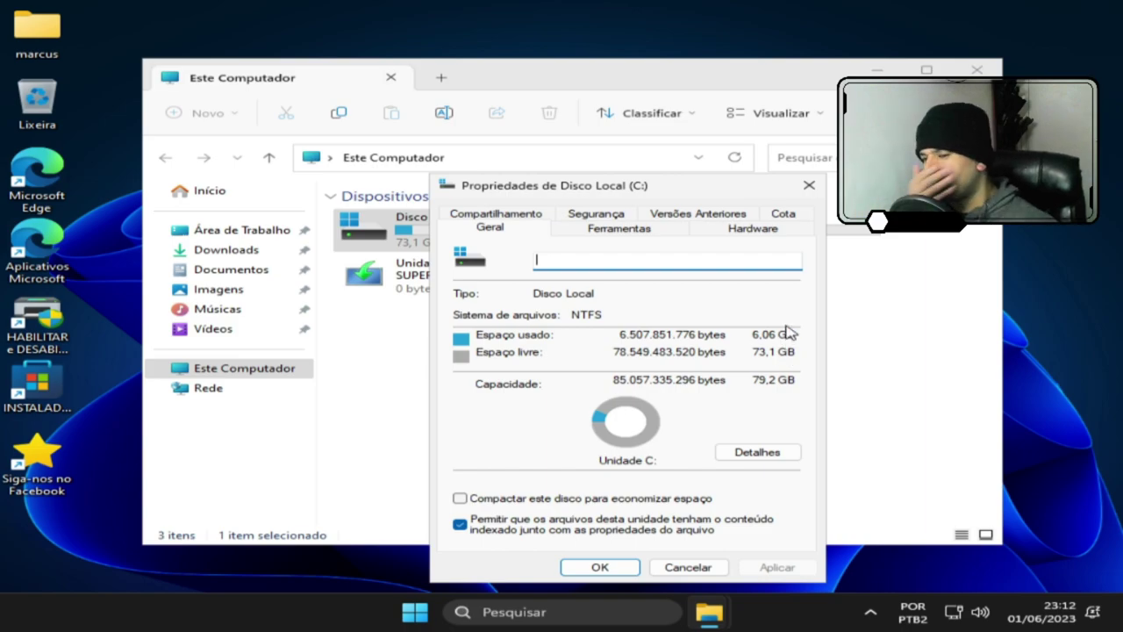
left_click(808, 185)
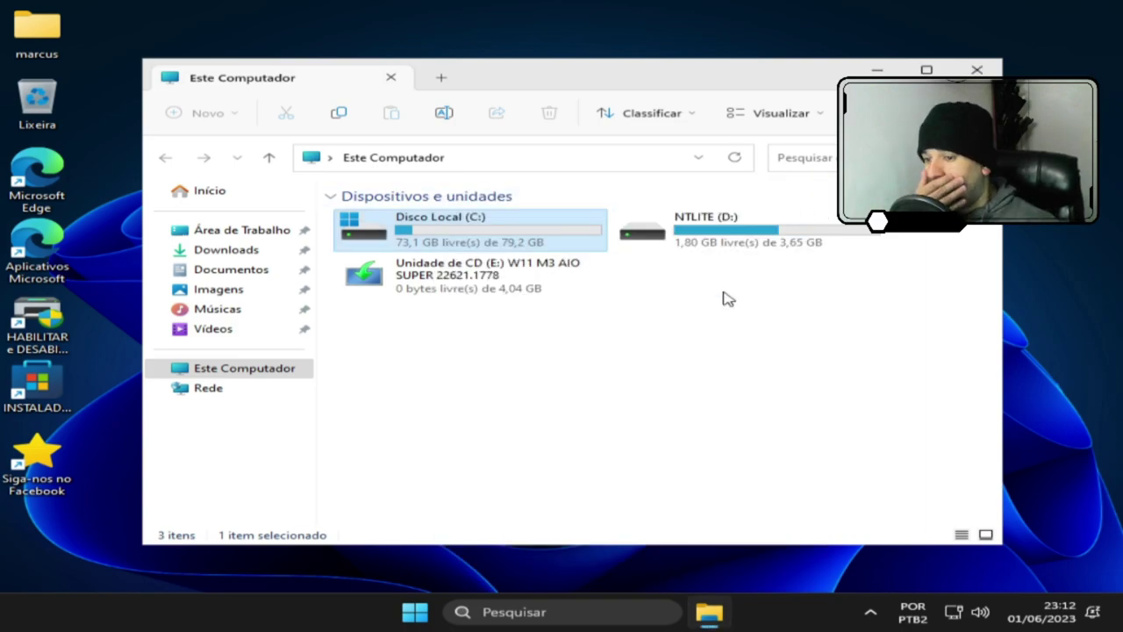
Step: Open the computer's system properties from Este Computador
right_click(500, 308)
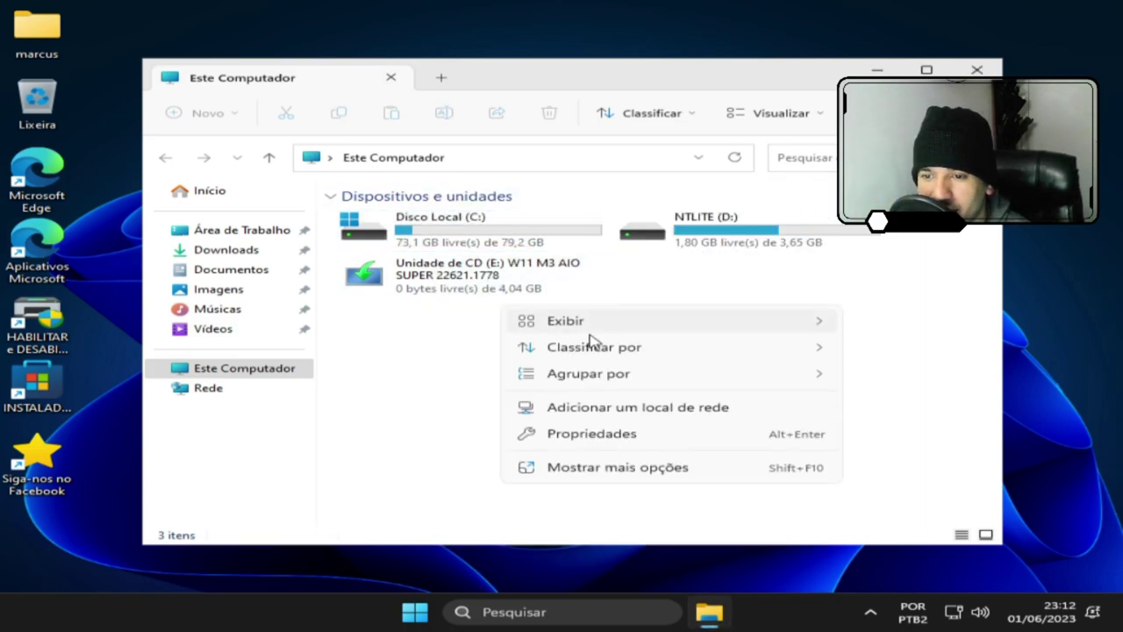
left_click(590, 437)
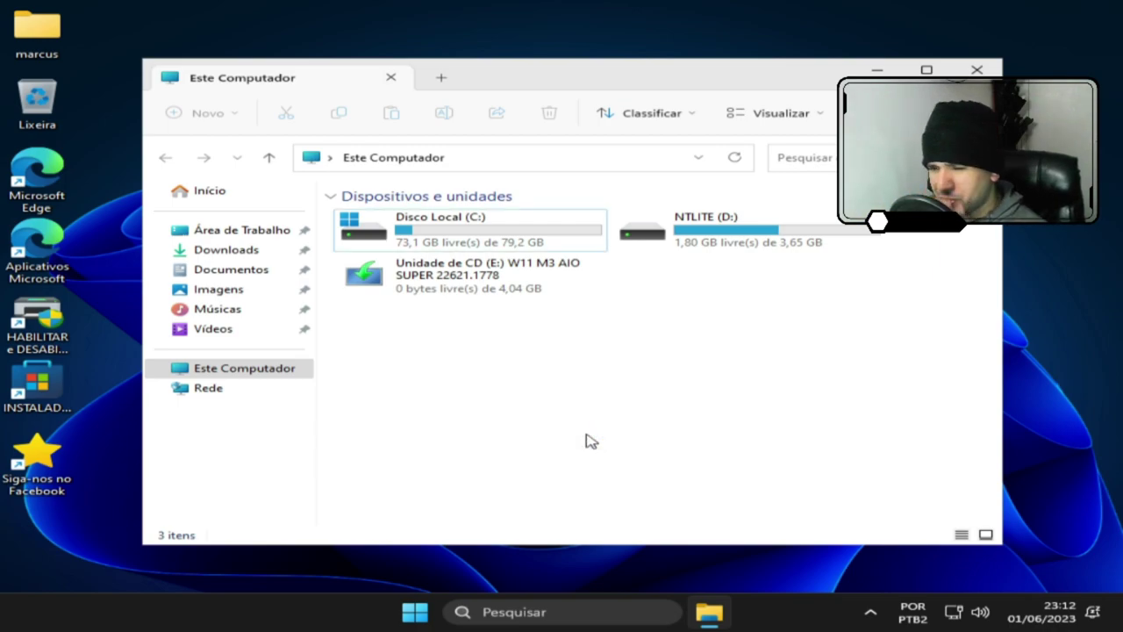
right_click(490, 279)
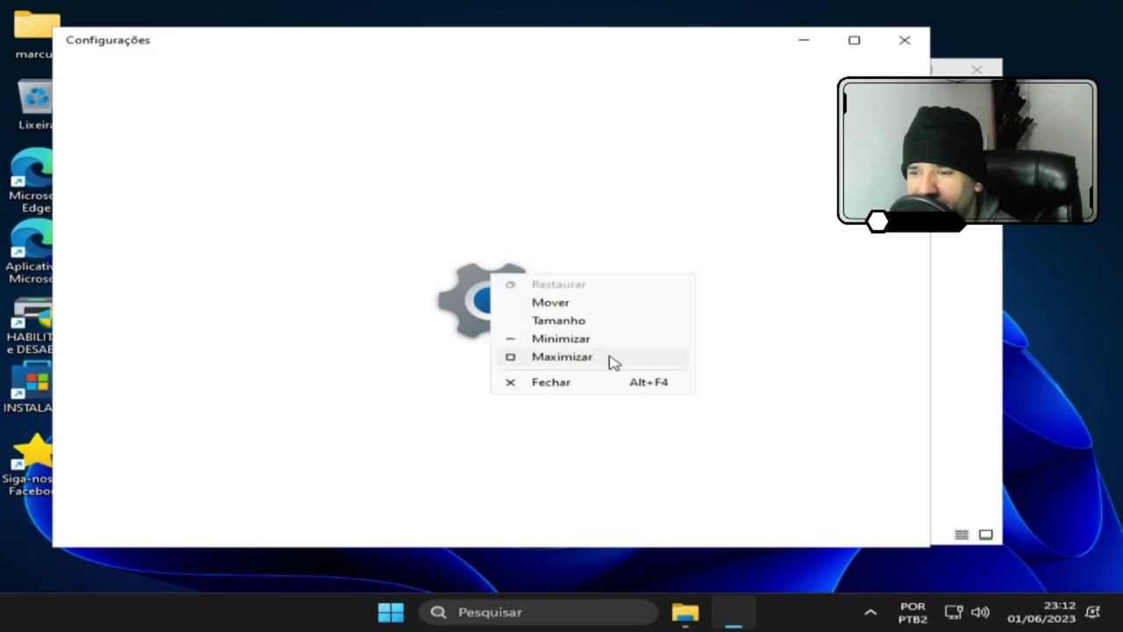
Step: Close Configurações, check the space usage in the properties of Unidade de CD (E:), and close the properties and Este Computador windows
left_click(802, 252)
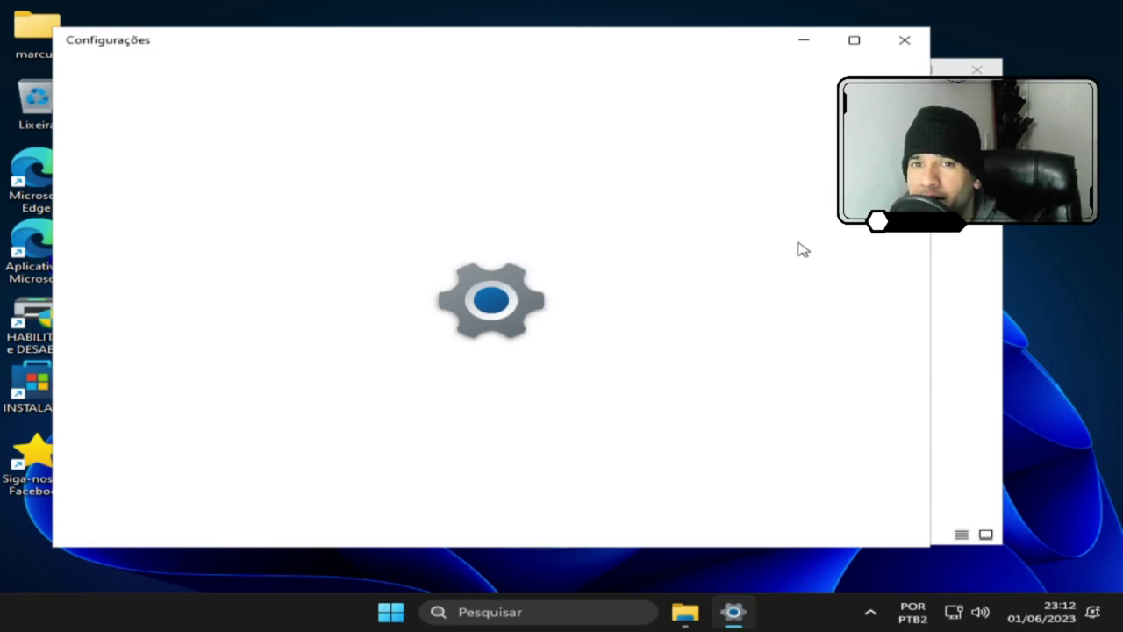
left_click(904, 40)
left_click(451, 290)
right_click(451, 291)
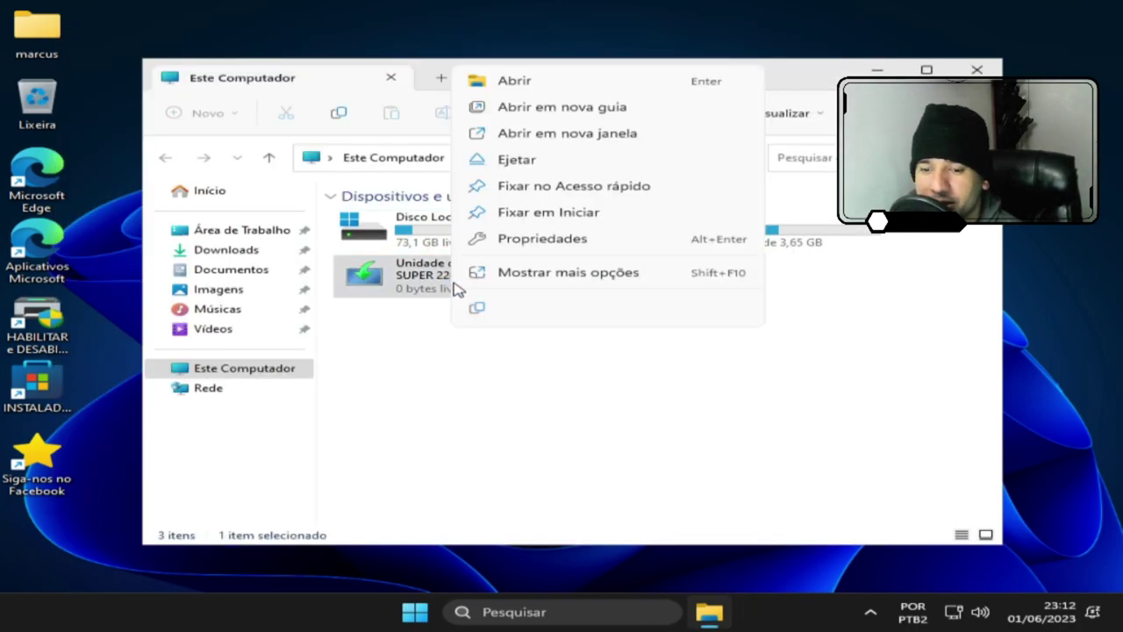
left_click(563, 255)
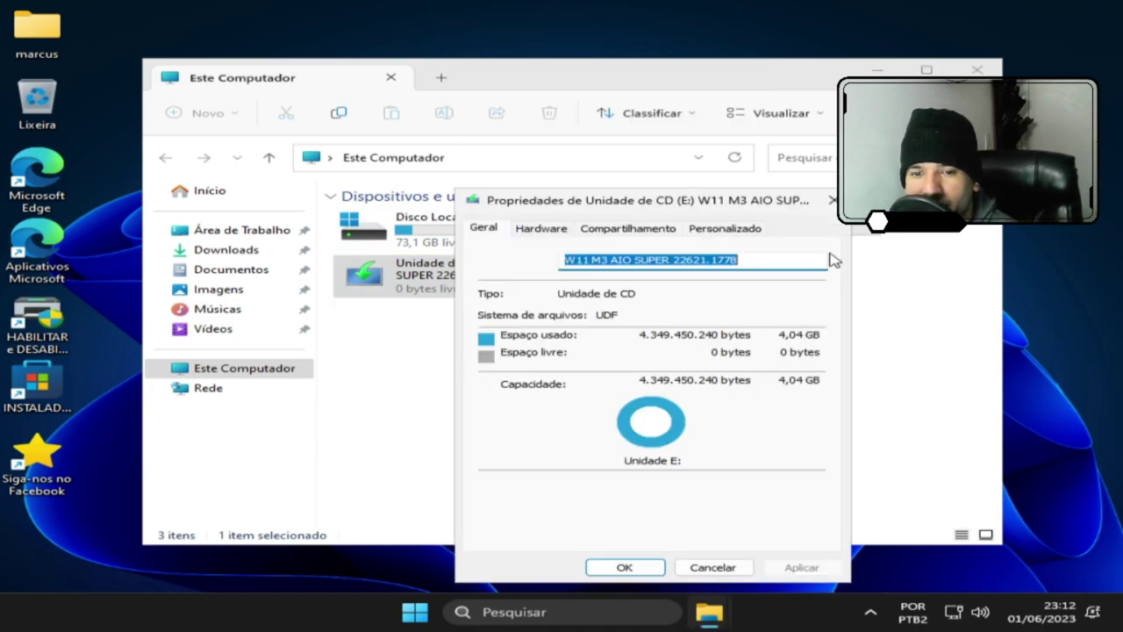
left_click(832, 200)
left_click(977, 69)
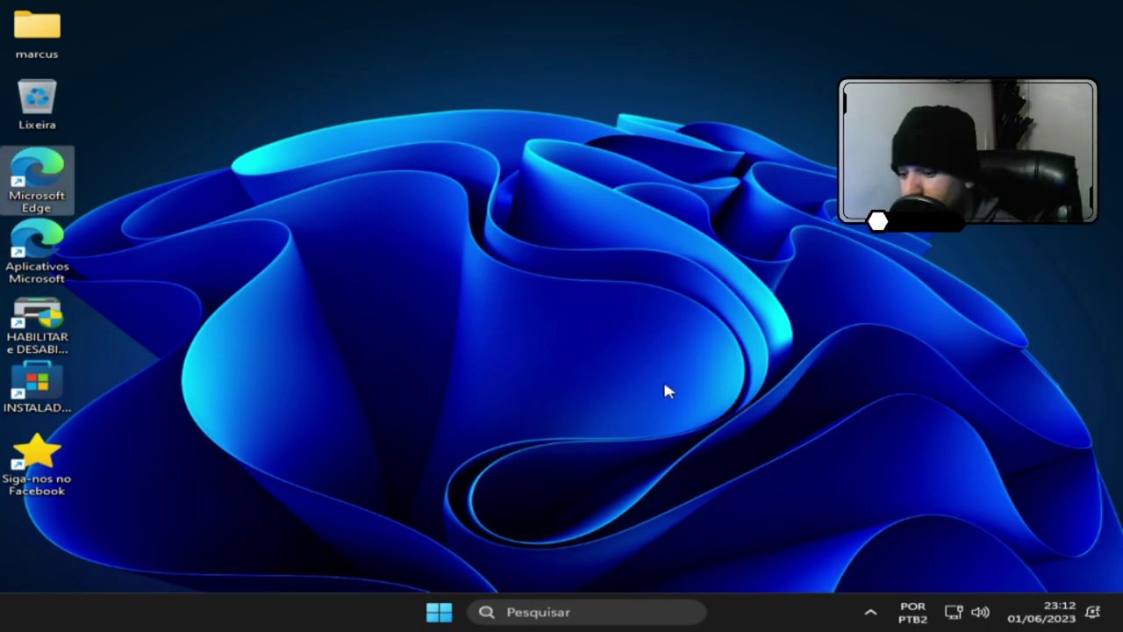
Step: Run the winver command to check the Windows version
key("super+r")
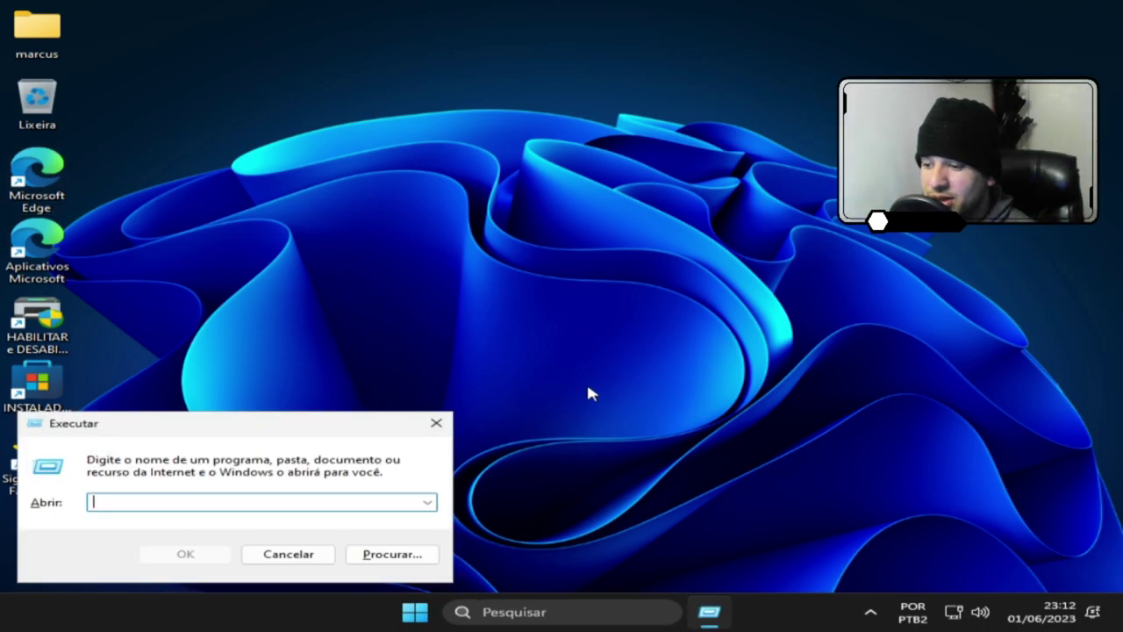
type("winver")
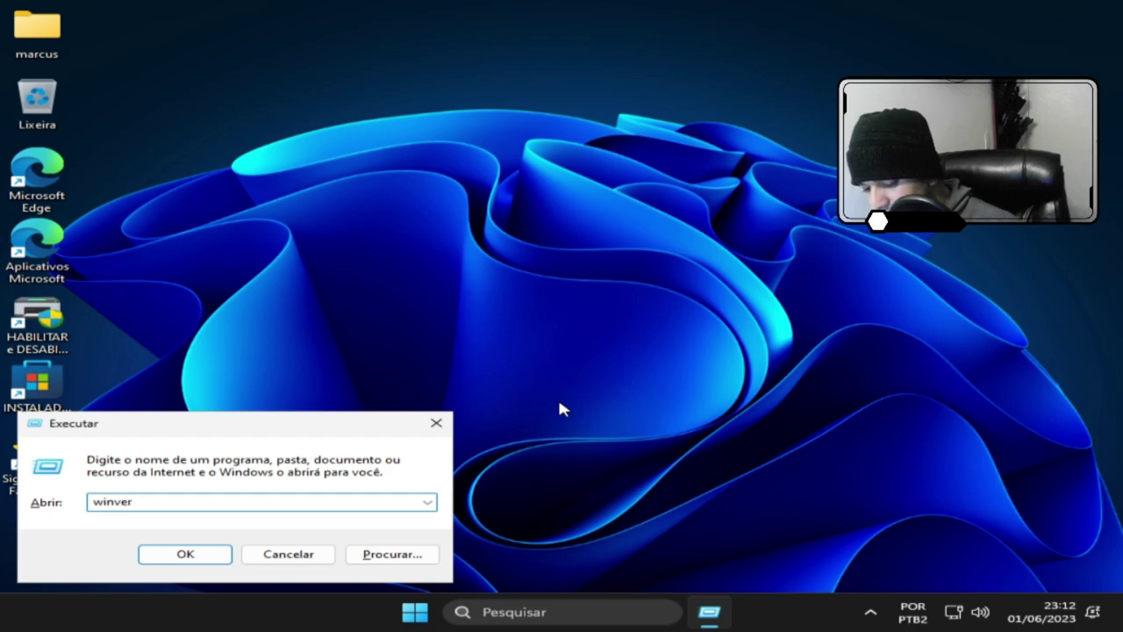
key("Return")
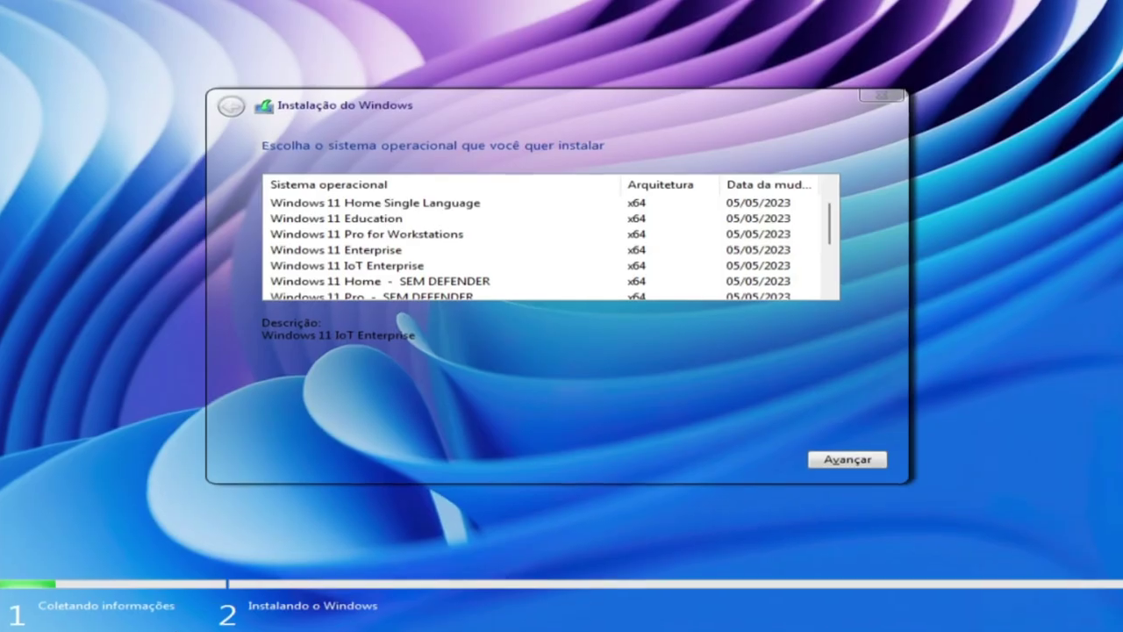
Step: Examine the Windows 11 editions offered by the Windows installer, including the SEM DEFENDER variants
scroll(430, 262, "up", 1)
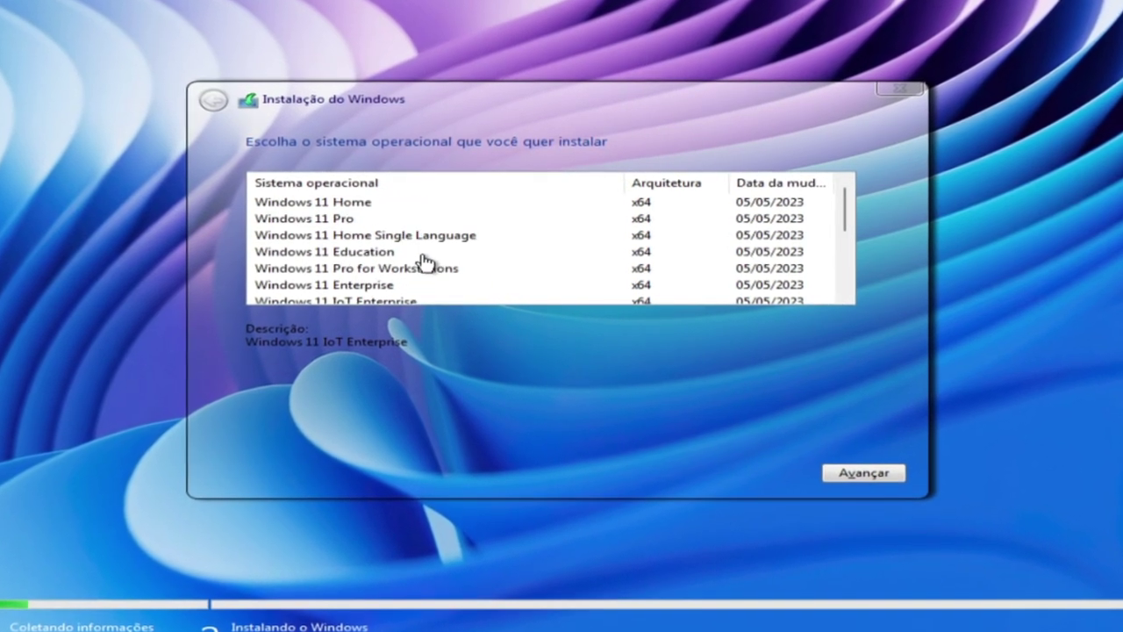
scroll(433, 266, "down", 2)
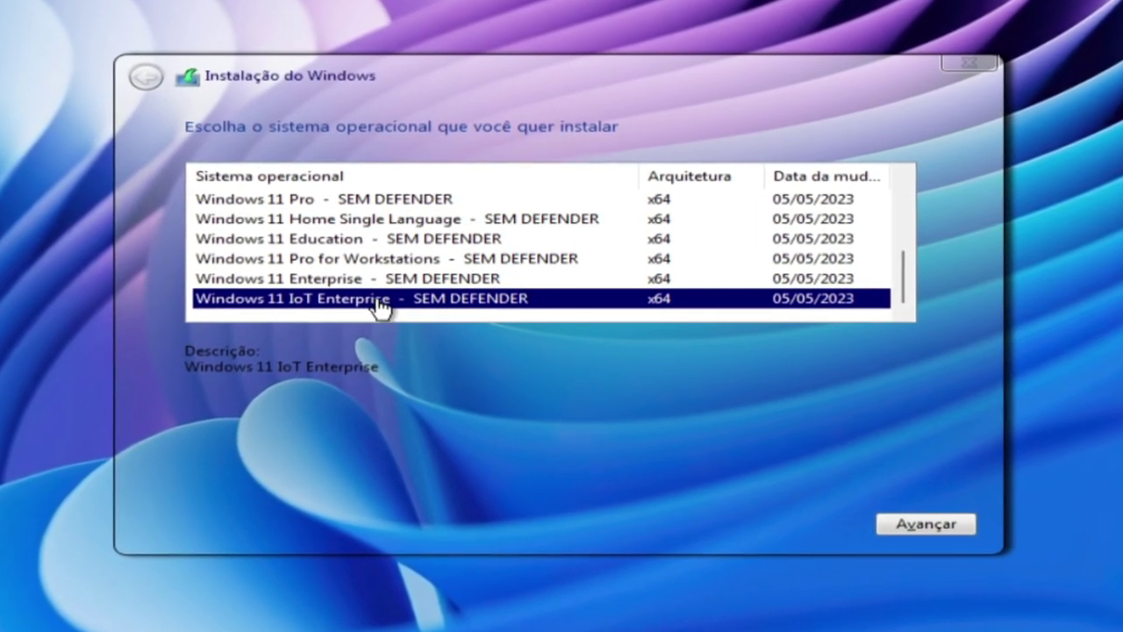
left_click(928, 541)
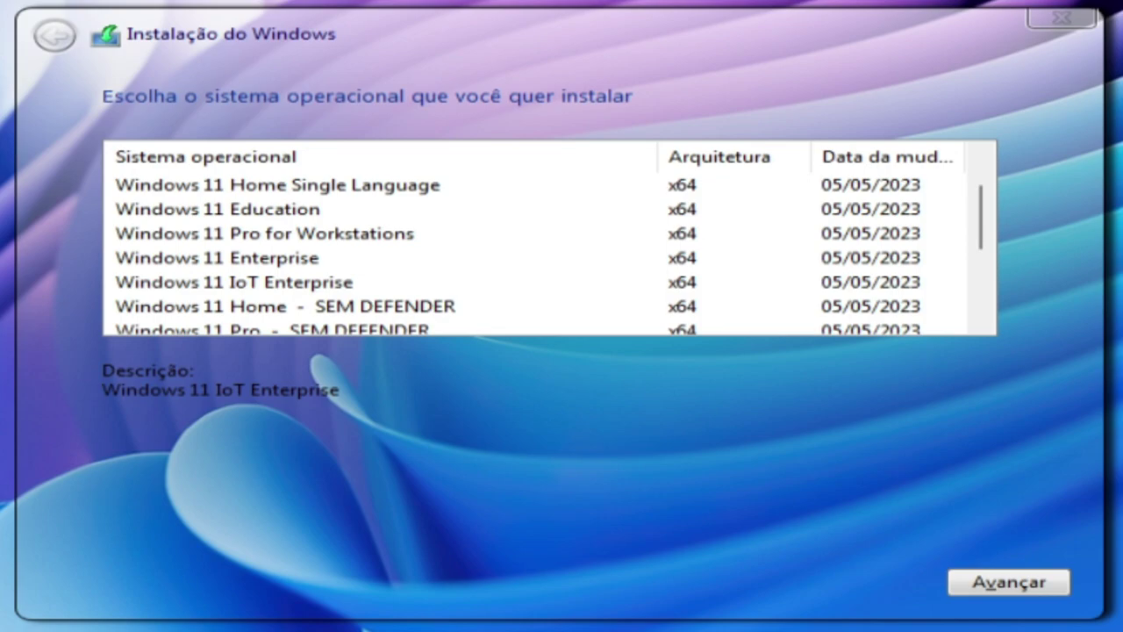
scroll(358, 303, "up", 1)
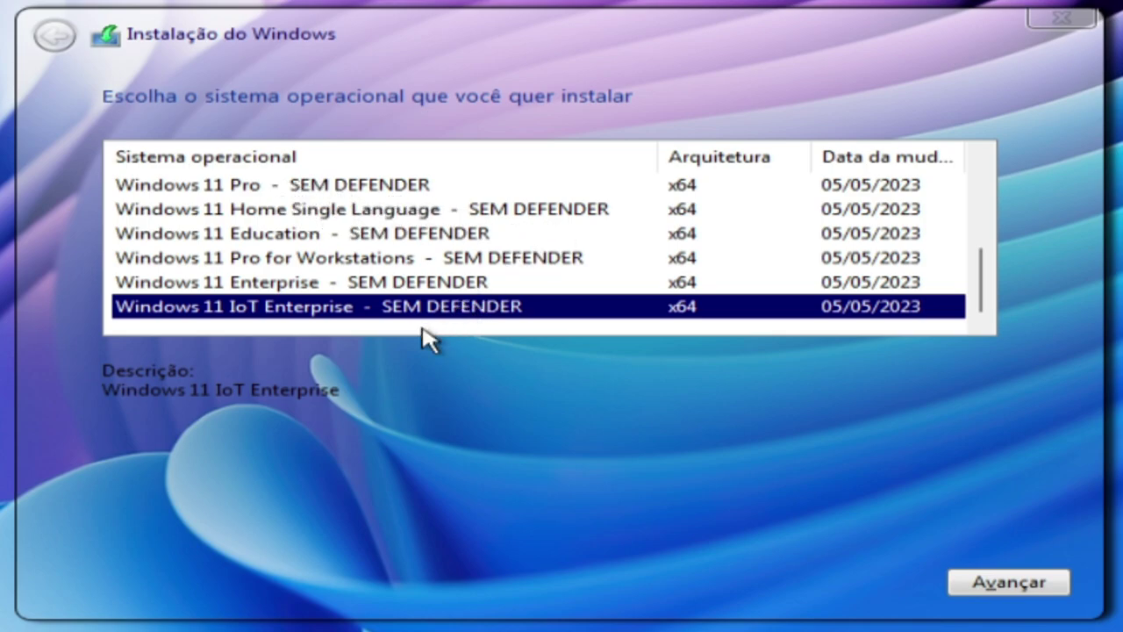
left_click(998, 590)
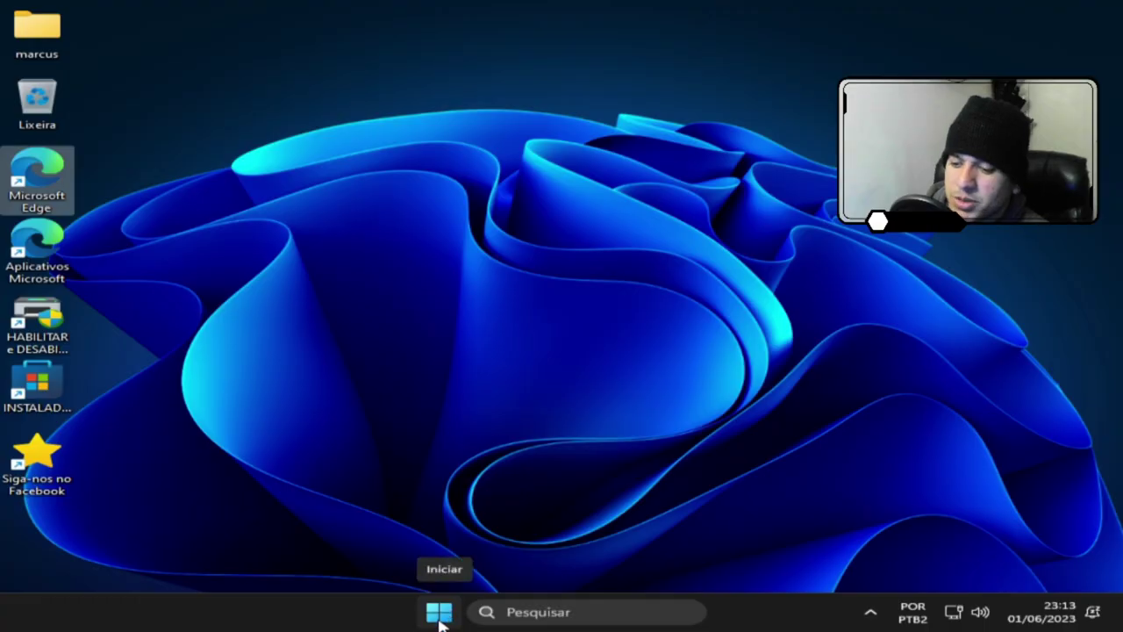
Step: Search for "painel", open Painel de Controle, and bring its window back into view
left_click(439, 612)
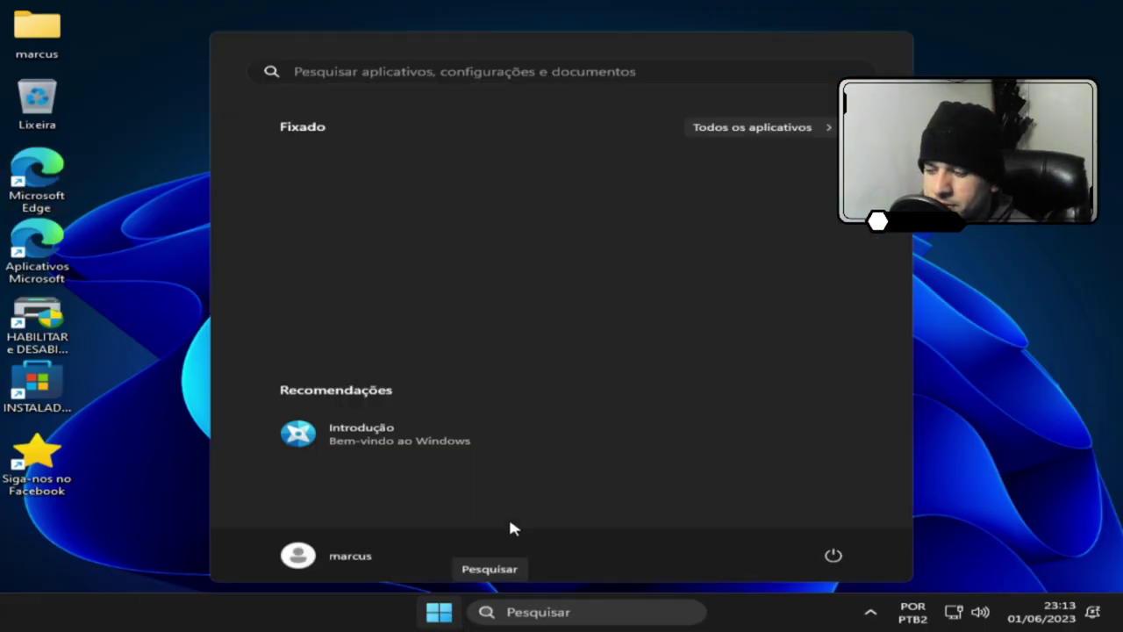
left_click(597, 612)
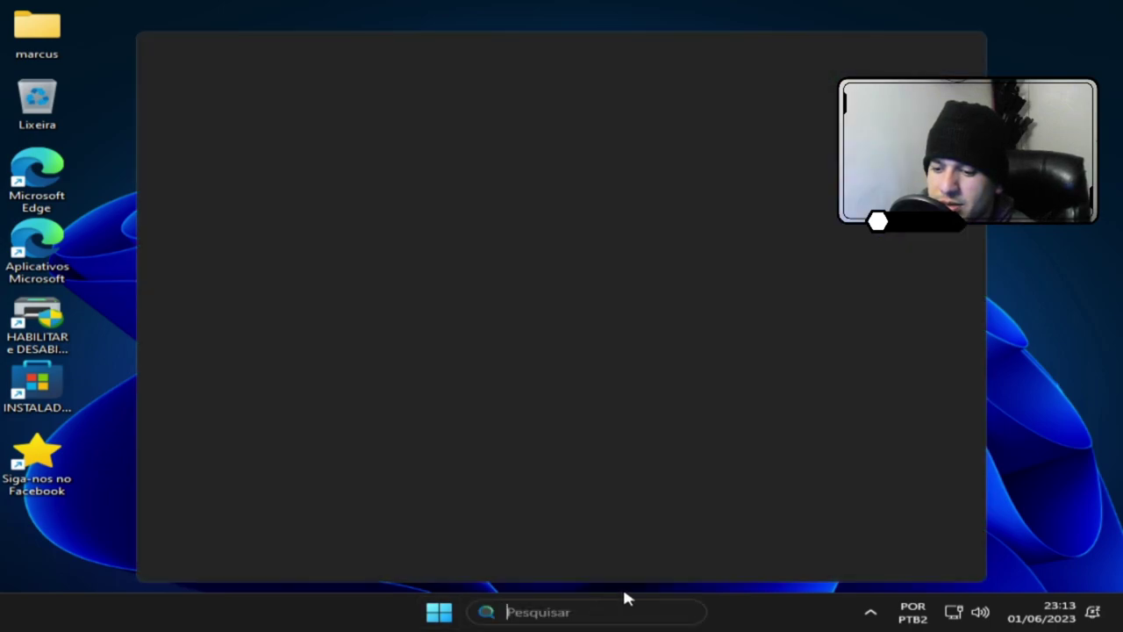
type("painel")
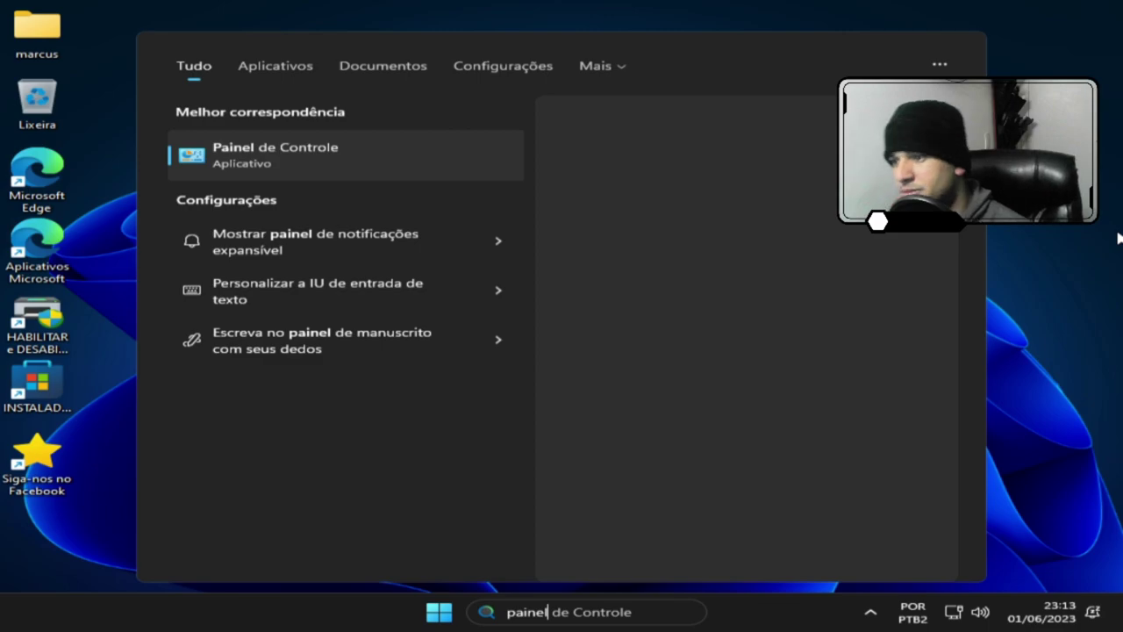
left_click(298, 169)
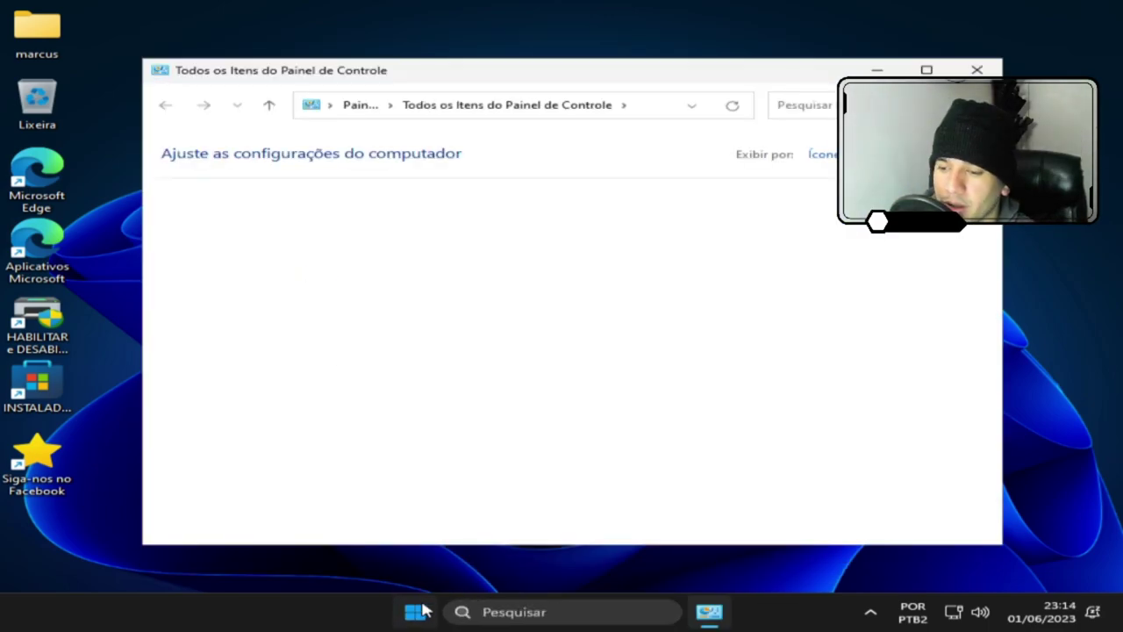
left_click(417, 612)
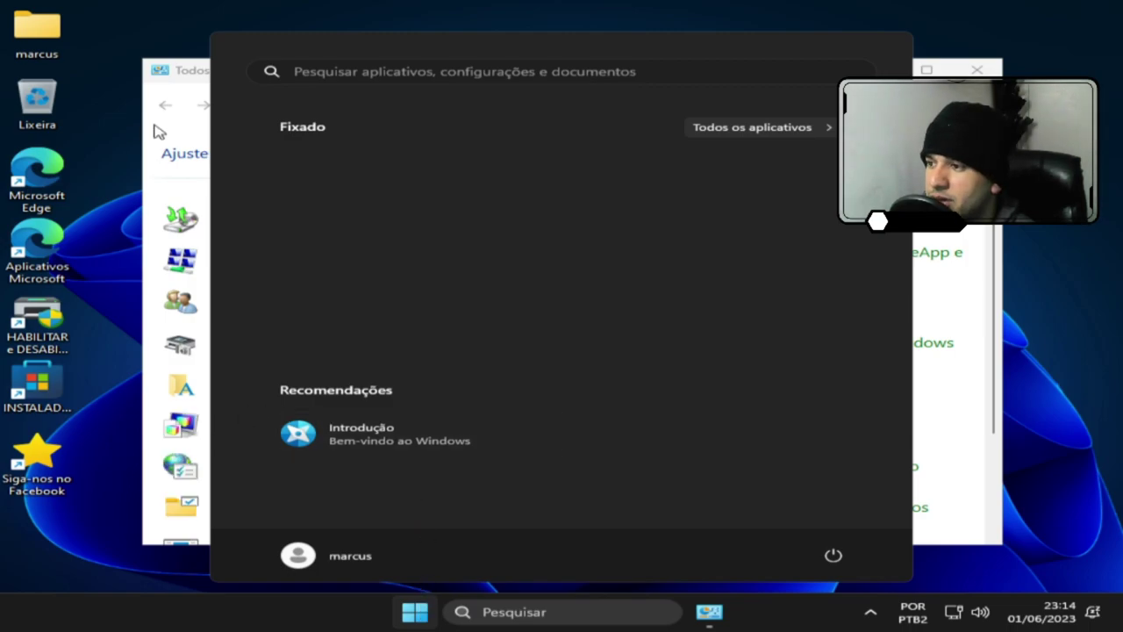
left_click(156, 131)
Step: Find Programas e Recursos among the Painel de Controle items and open it
scroll(619, 341, "down", 1)
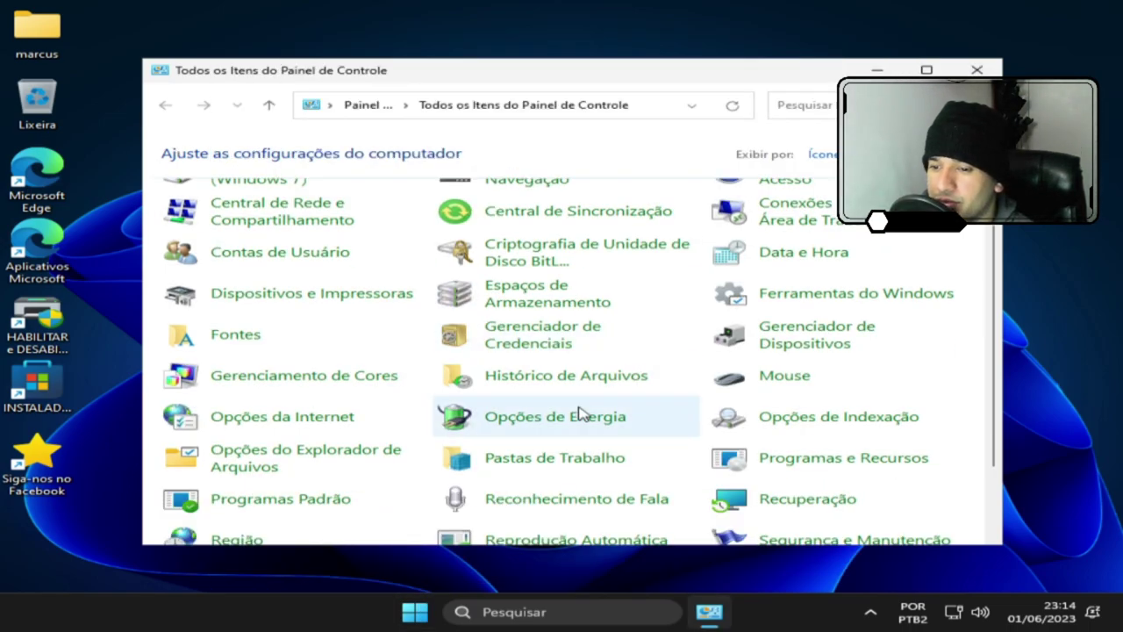
scroll(615, 412, "down", 1)
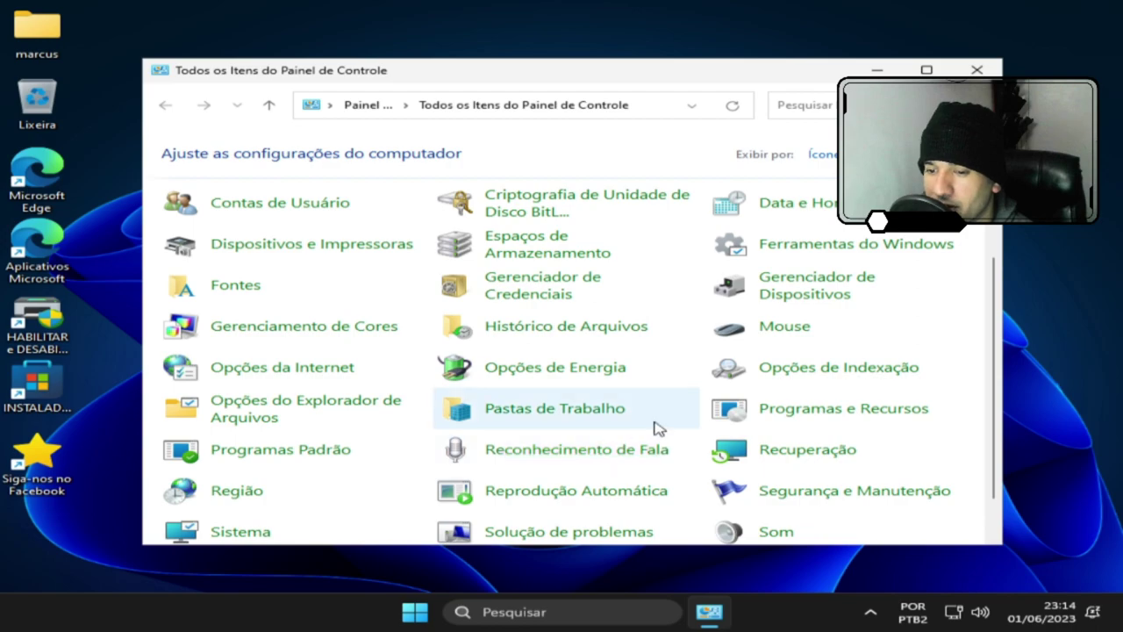
scroll(654, 430, "down", 1)
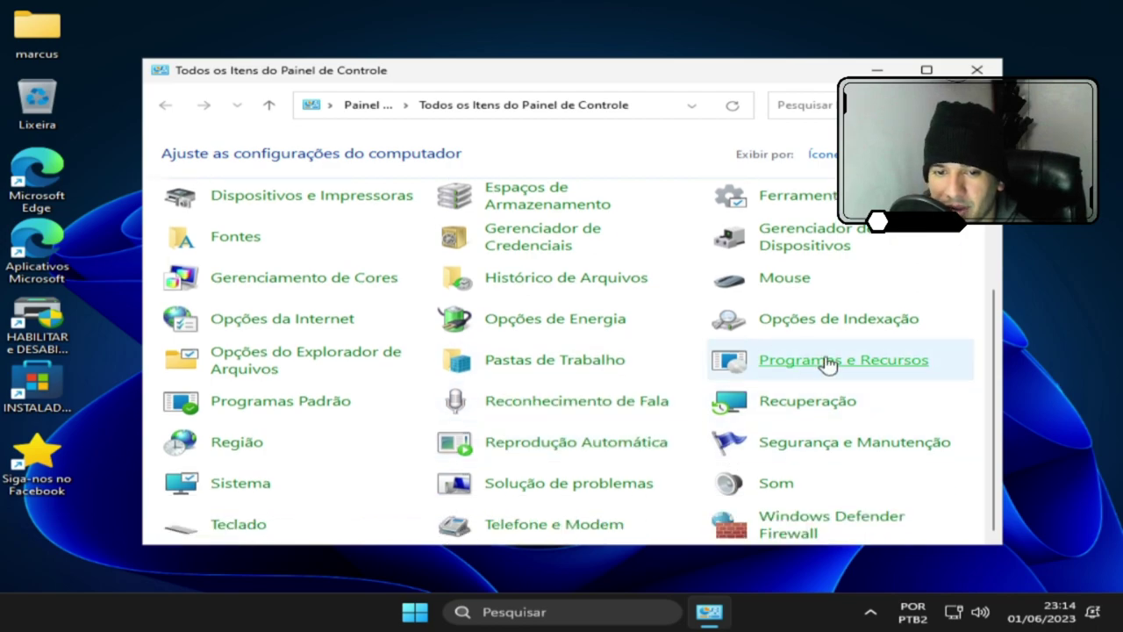
left_click(828, 363)
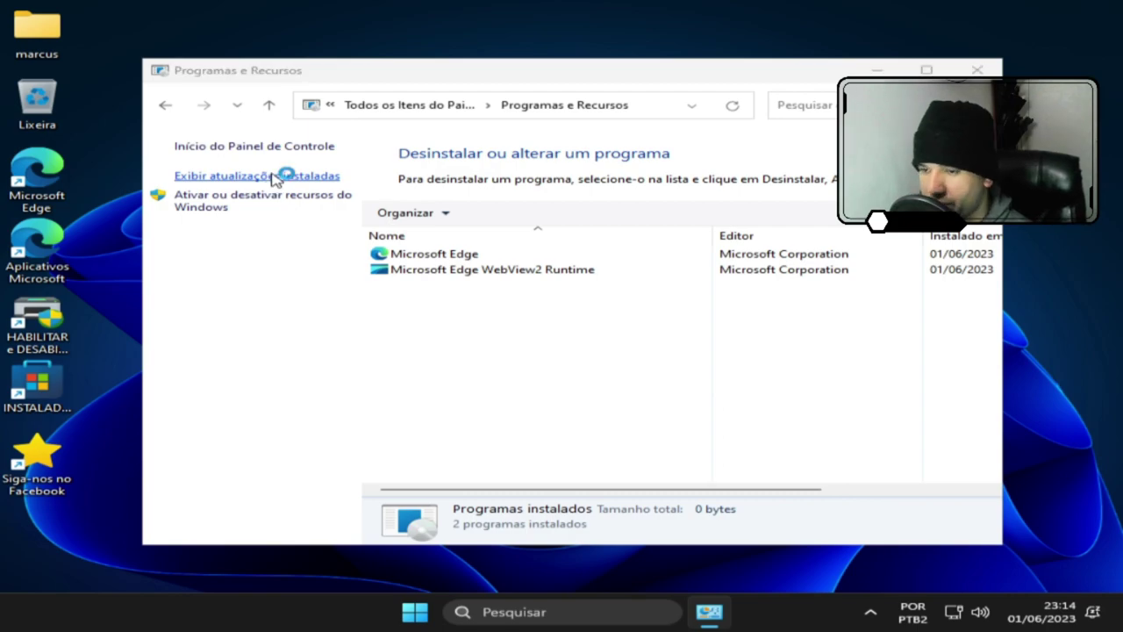
Step: Check the installed updates and programs, and close the Configurações and Programas e Recursos windows
left_click(963, 348)
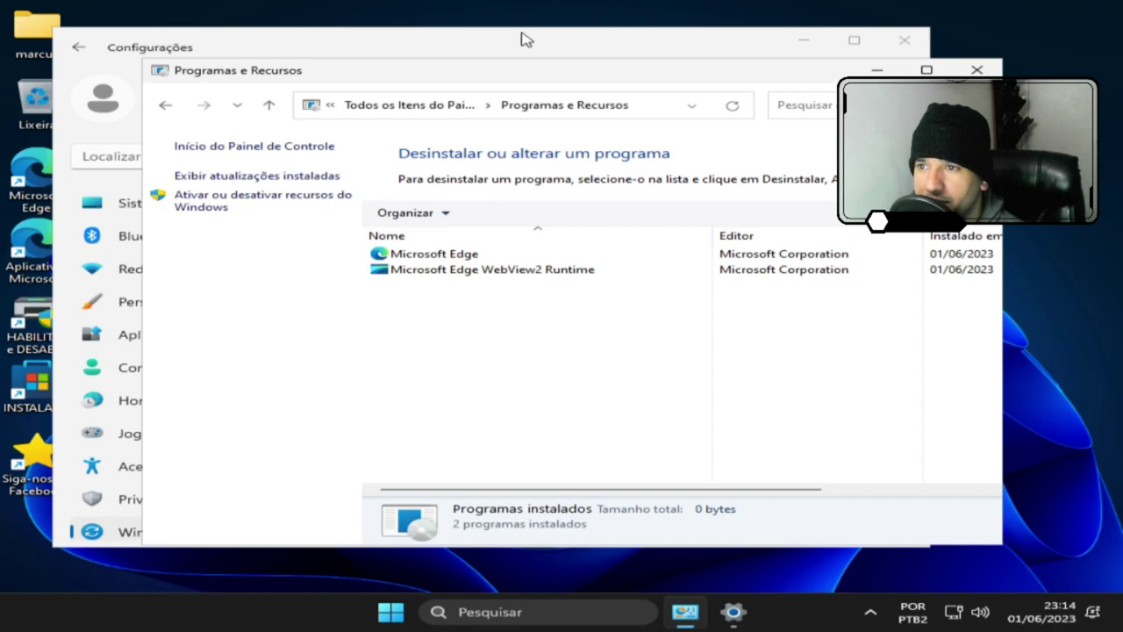
left_click(522, 40)
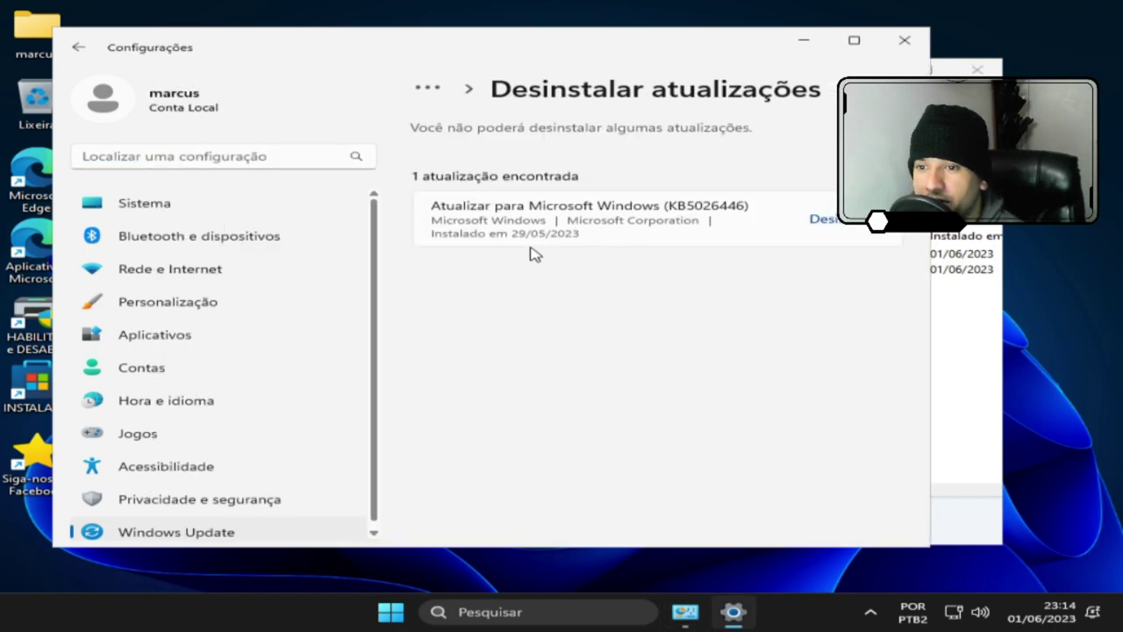
left_click_drag(765, 40, 527, 70)
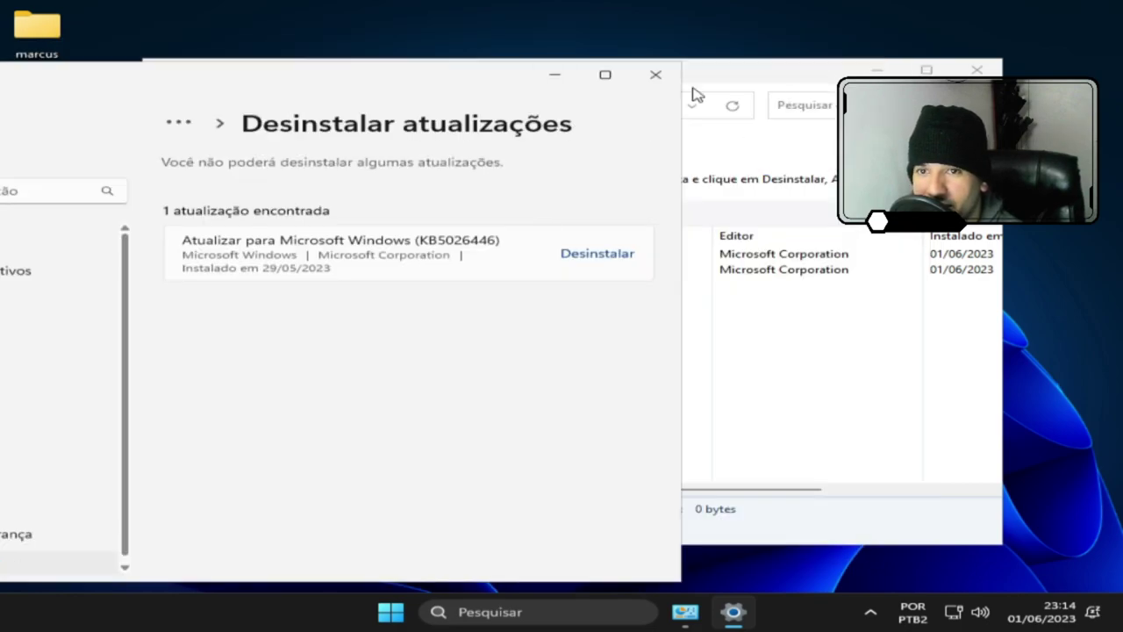
left_click(656, 74)
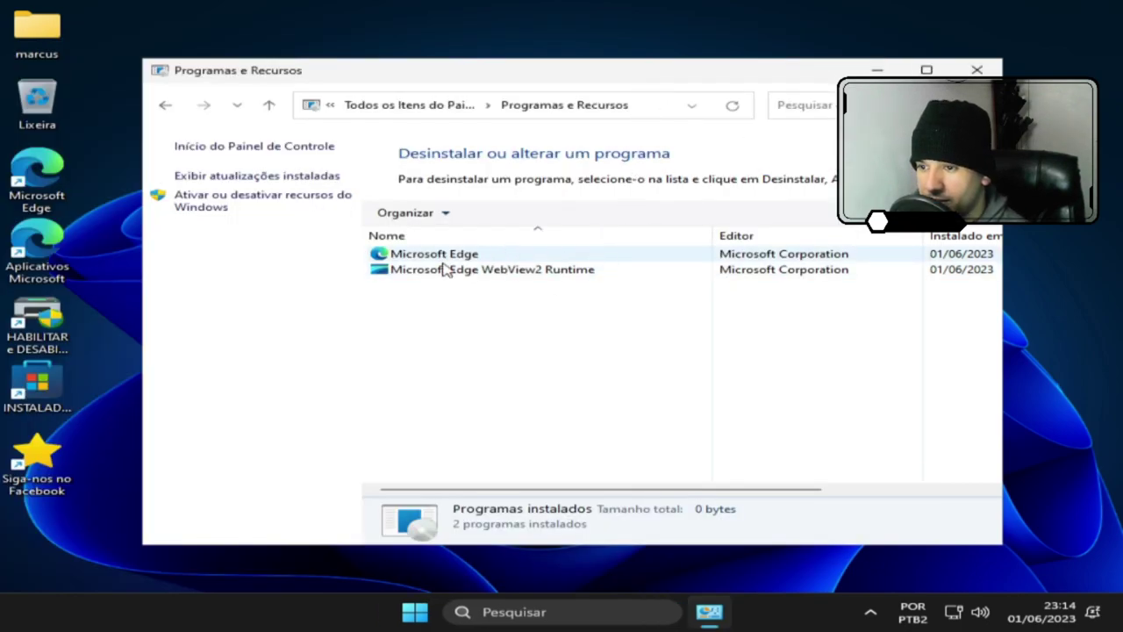
left_click_drag(764, 78, 515, 117)
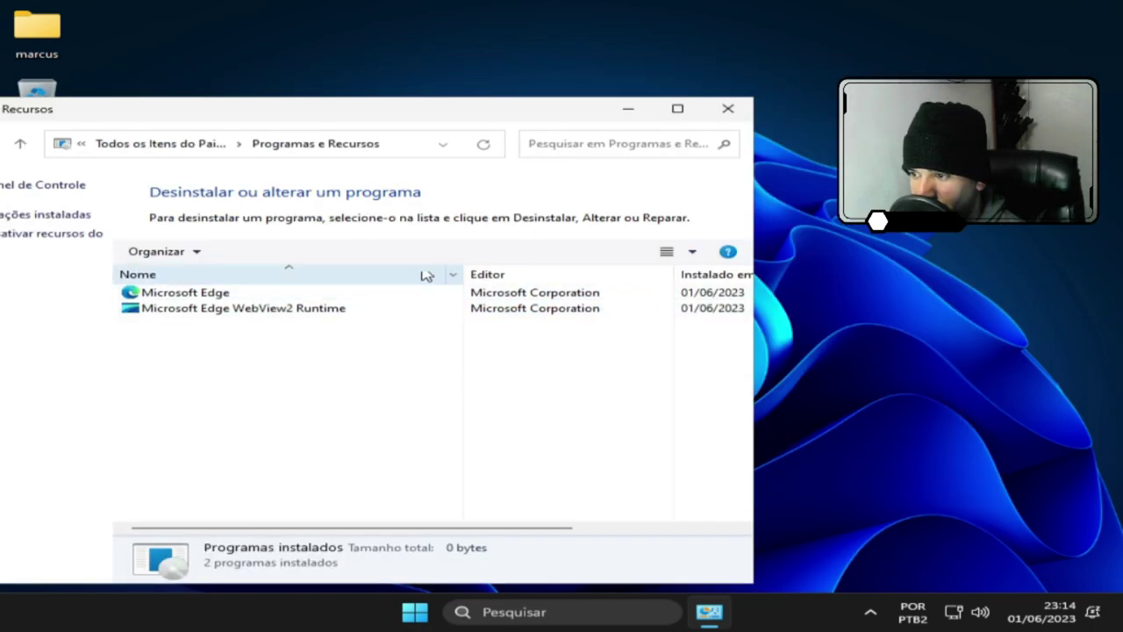
left_click(728, 109)
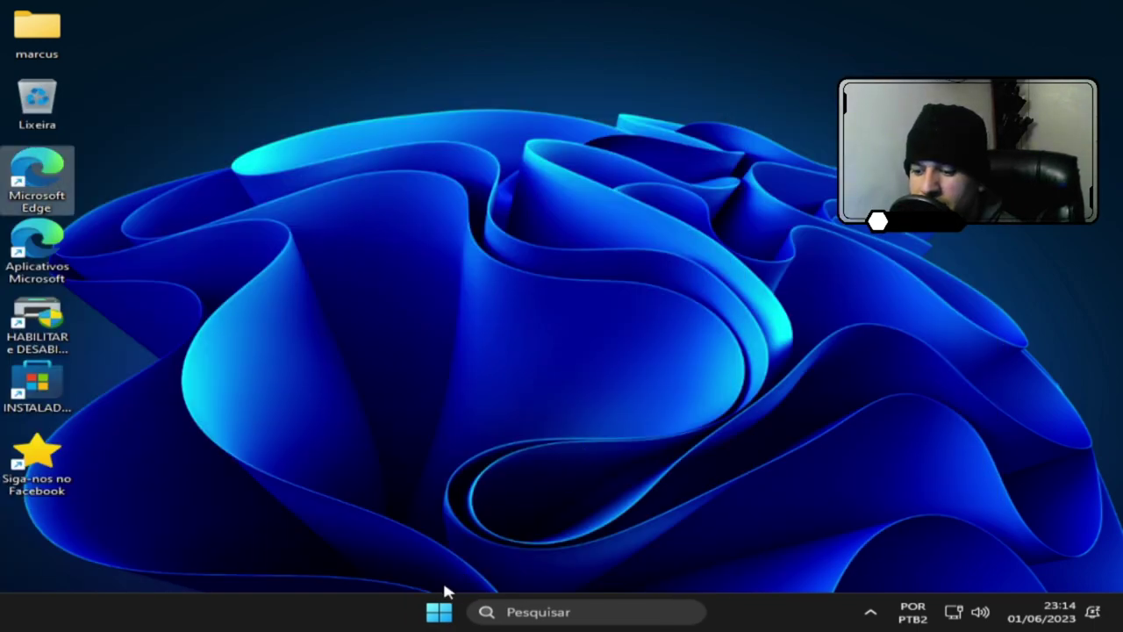
Step: Examine the Start menu and its quick-link menu of system tools, and dismiss them
right_click(438, 612)
right_click(438, 618)
right_click(438, 617)
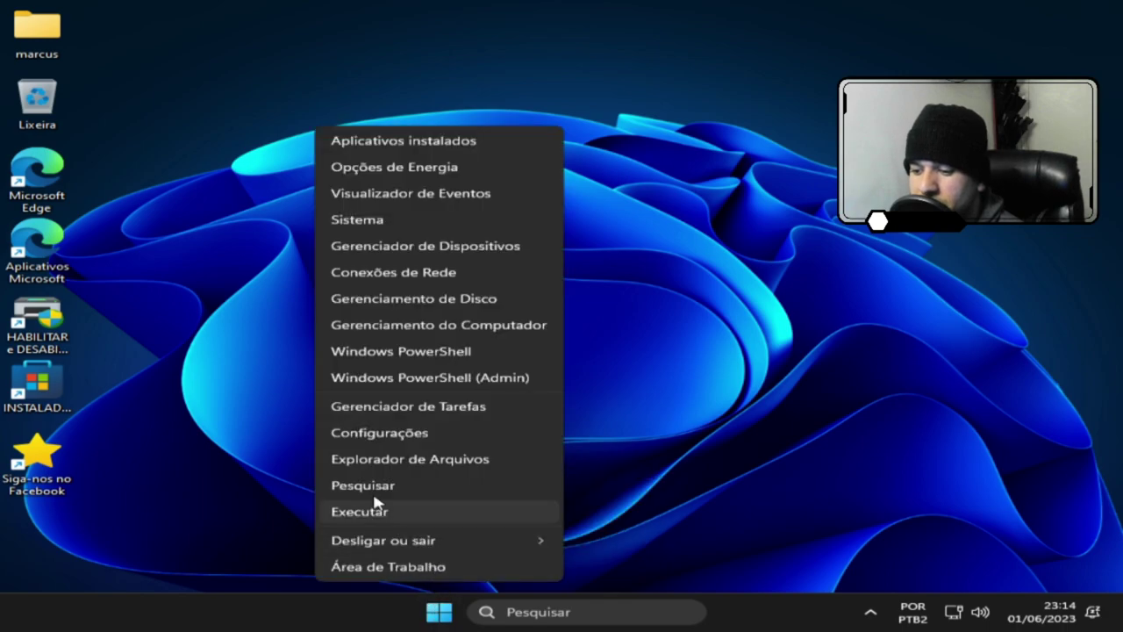
right_click(438, 614)
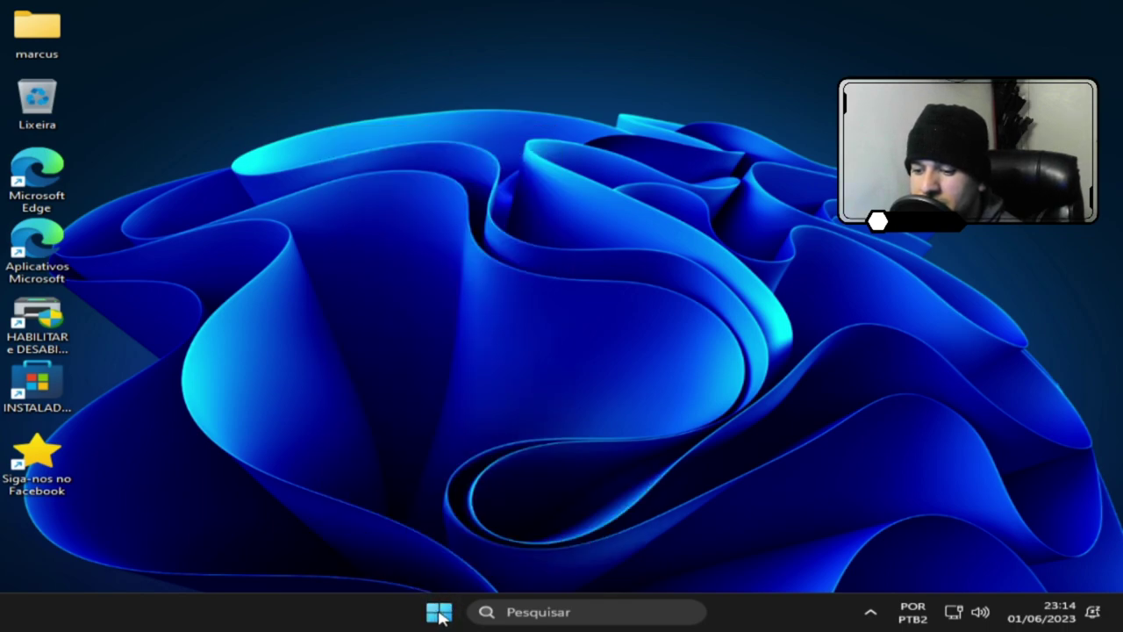
left_click(440, 618)
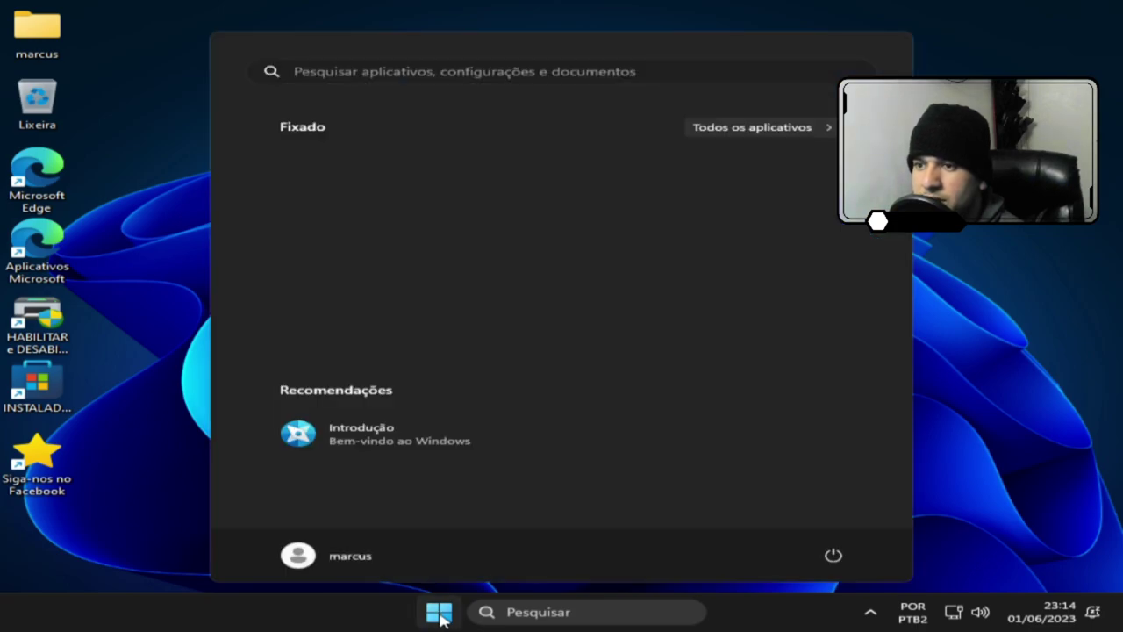
right_click(440, 617)
left_click(440, 618)
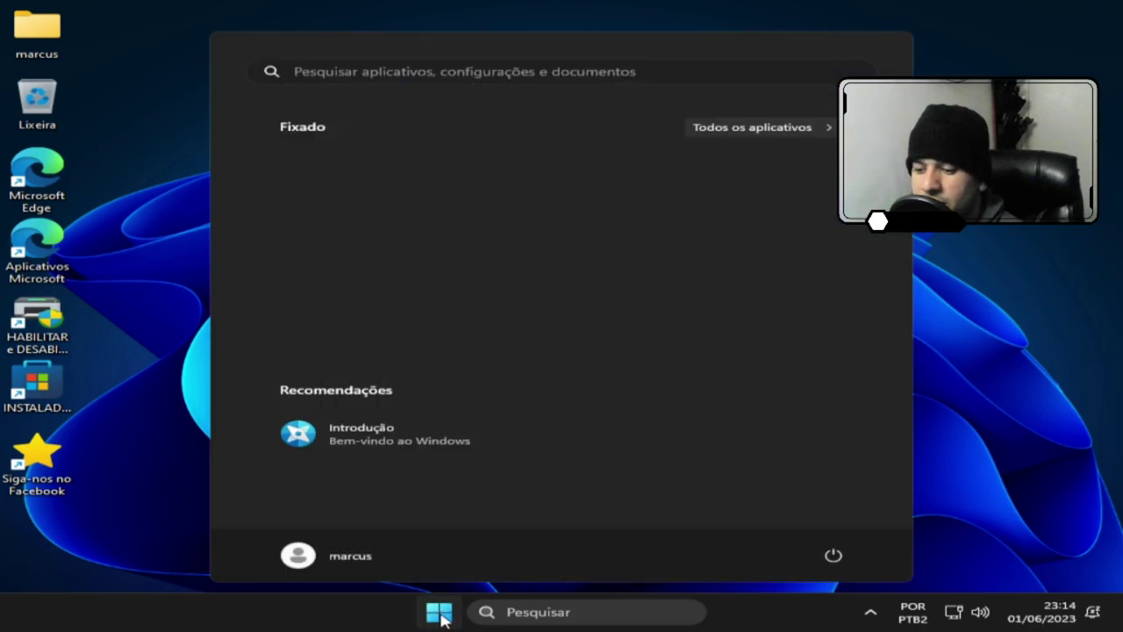
left_click(442, 618)
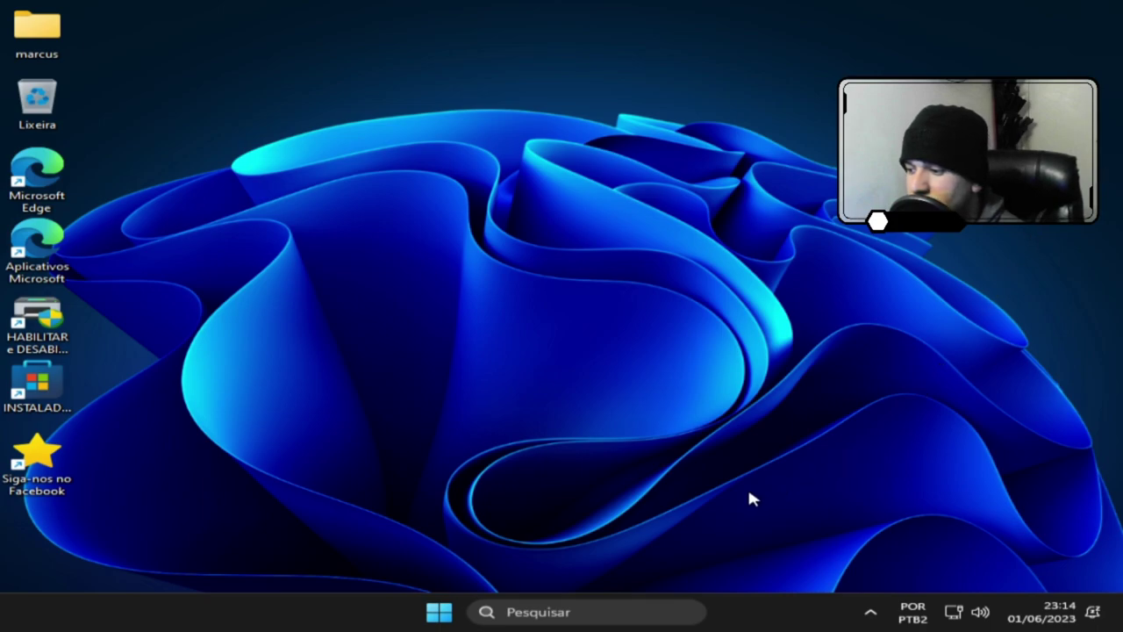
Step: Open the desktop's Personalização settings and minimize the Configurações window
right_click(448, 286)
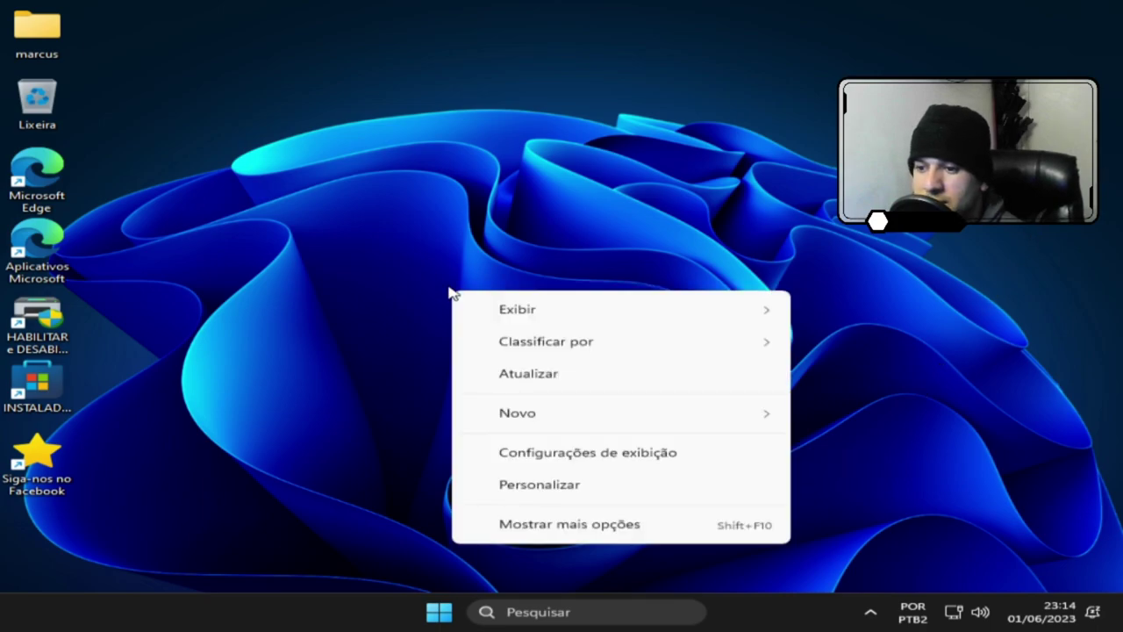
left_click(544, 451)
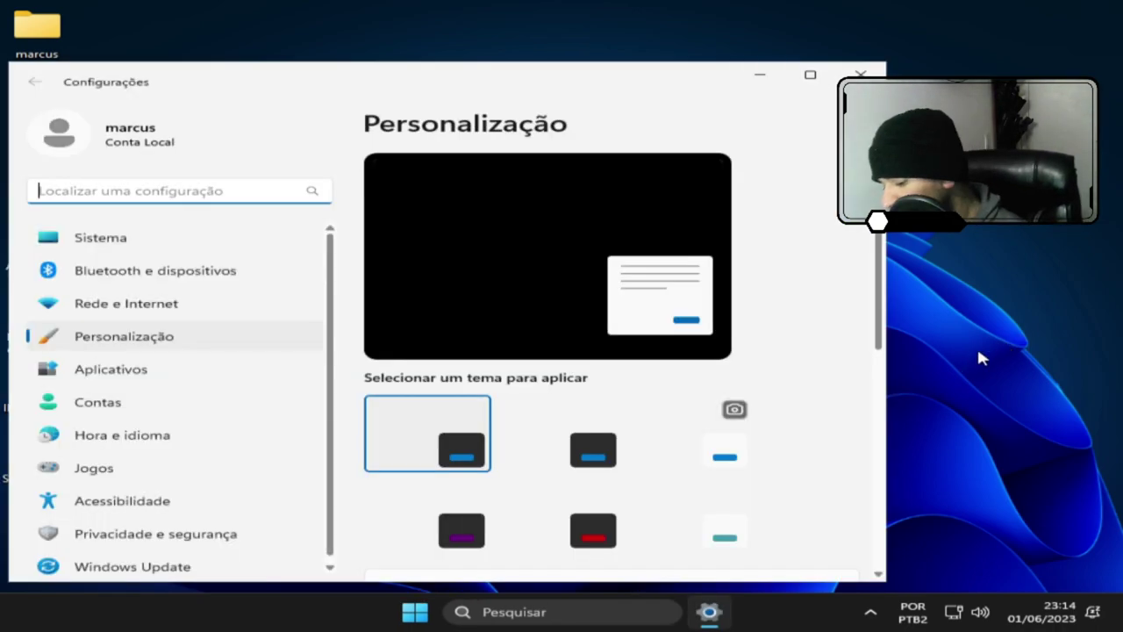
left_click(761, 81)
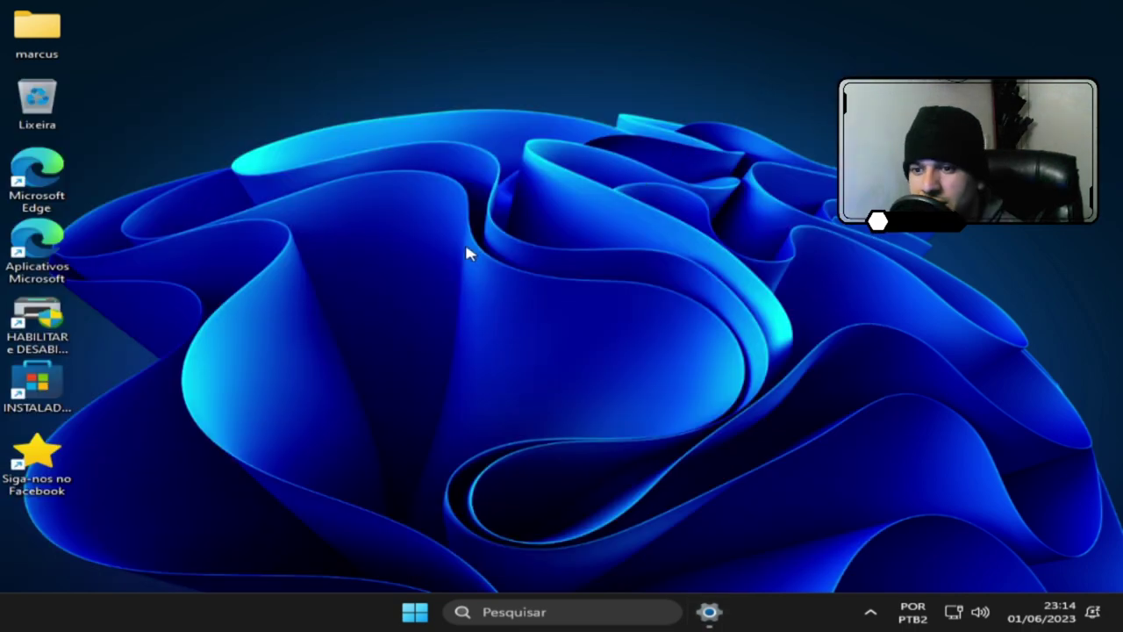
Step: Choose the Alto Desempenho power mode from the desktop's DESEMPENHO options, and review the desktop's other custom tools
right_click(466, 252)
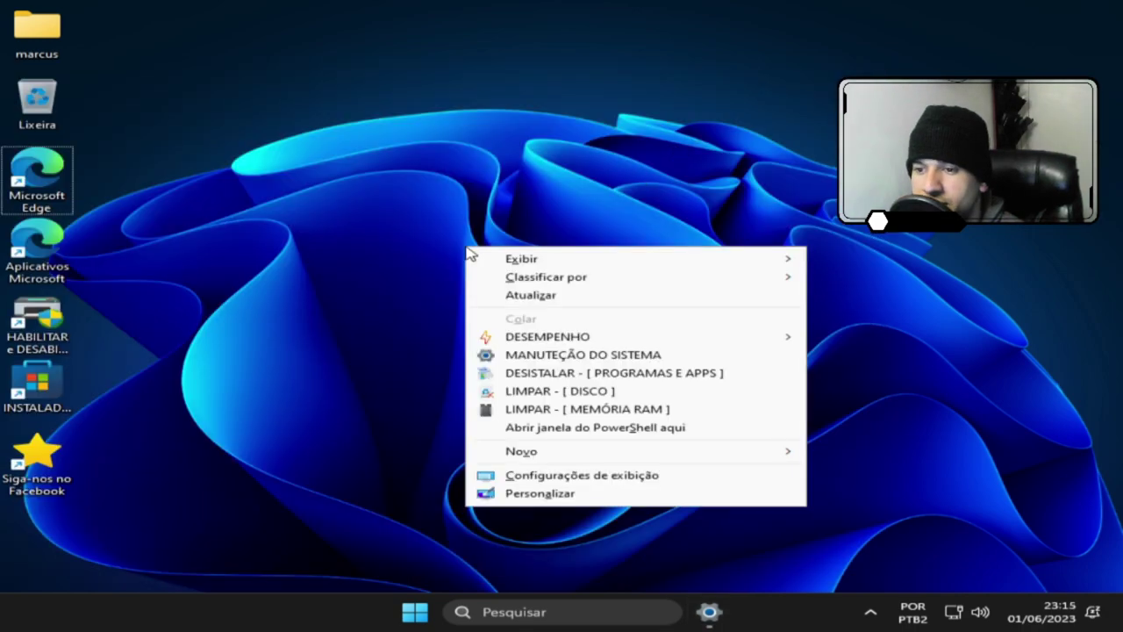
mouse_move(547, 342)
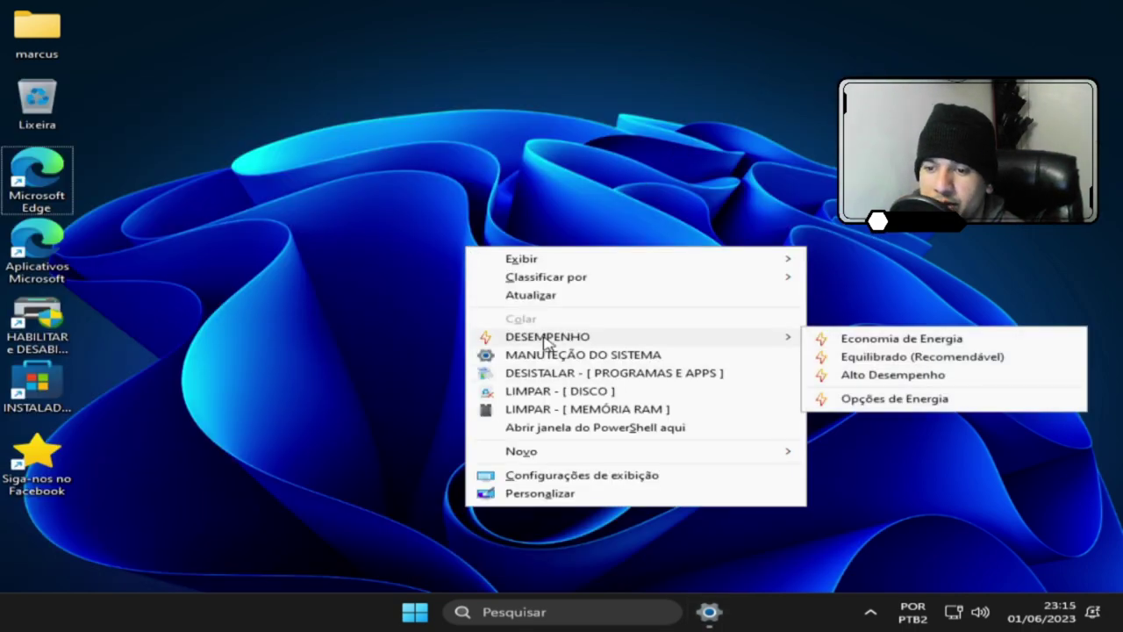
left_click(908, 377)
right_click(398, 233)
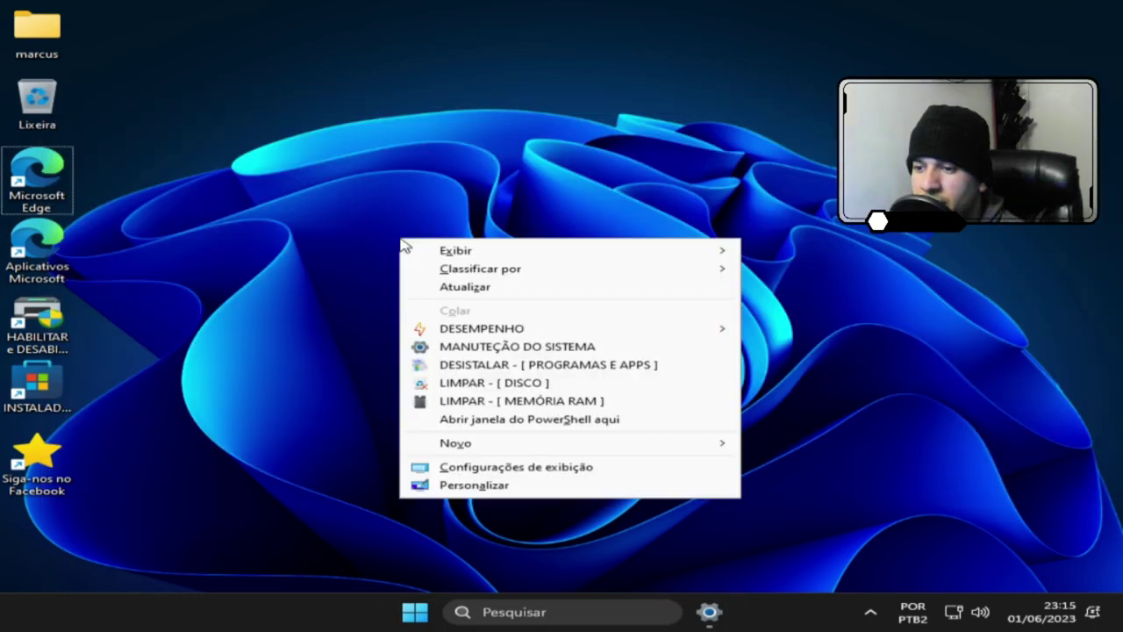
Step: Examine all applications in the Start menu, including the contents of the Windows OS folder, and dismiss the list
left_click(419, 611)
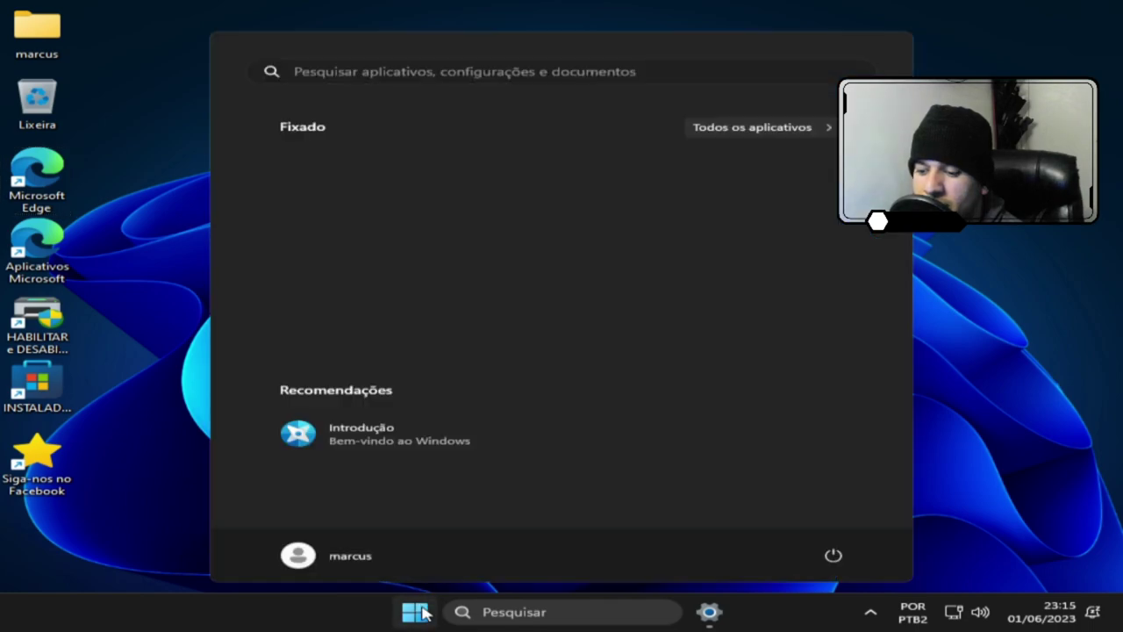
left_click(694, 133)
scroll(392, 450, "down", 5)
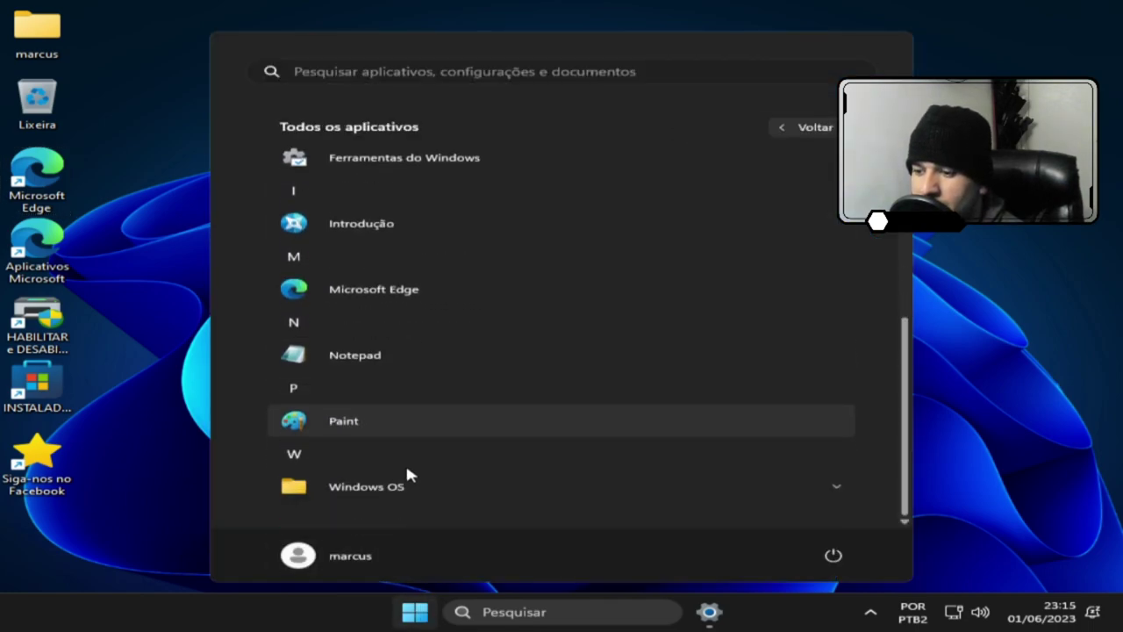
left_click(353, 493)
scroll(486, 408, "down", 3)
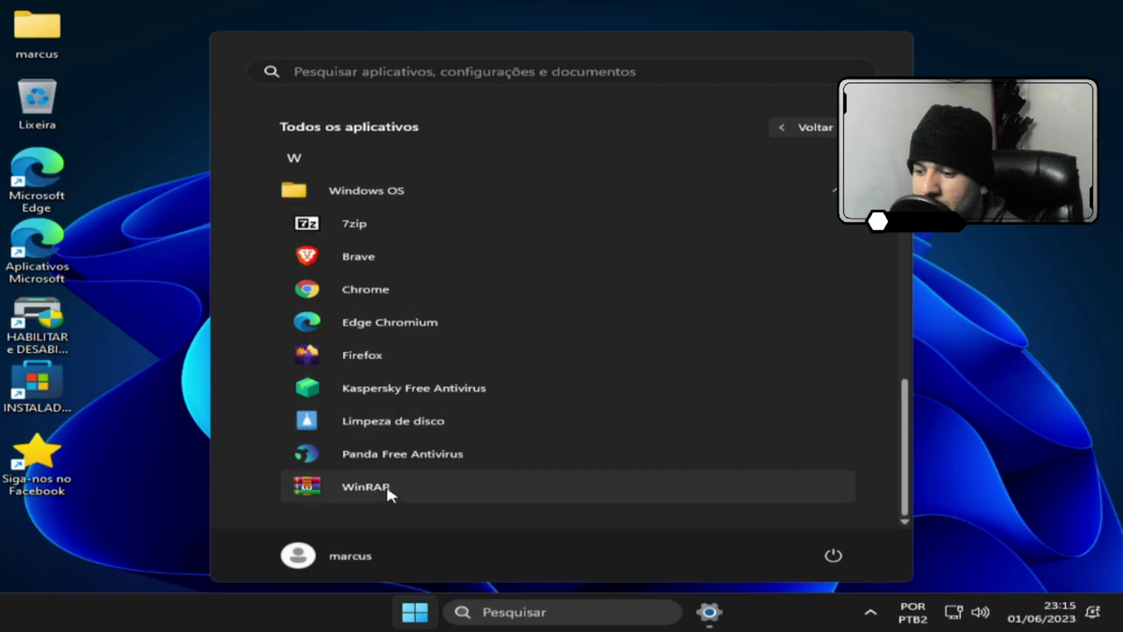
left_click(1024, 313)
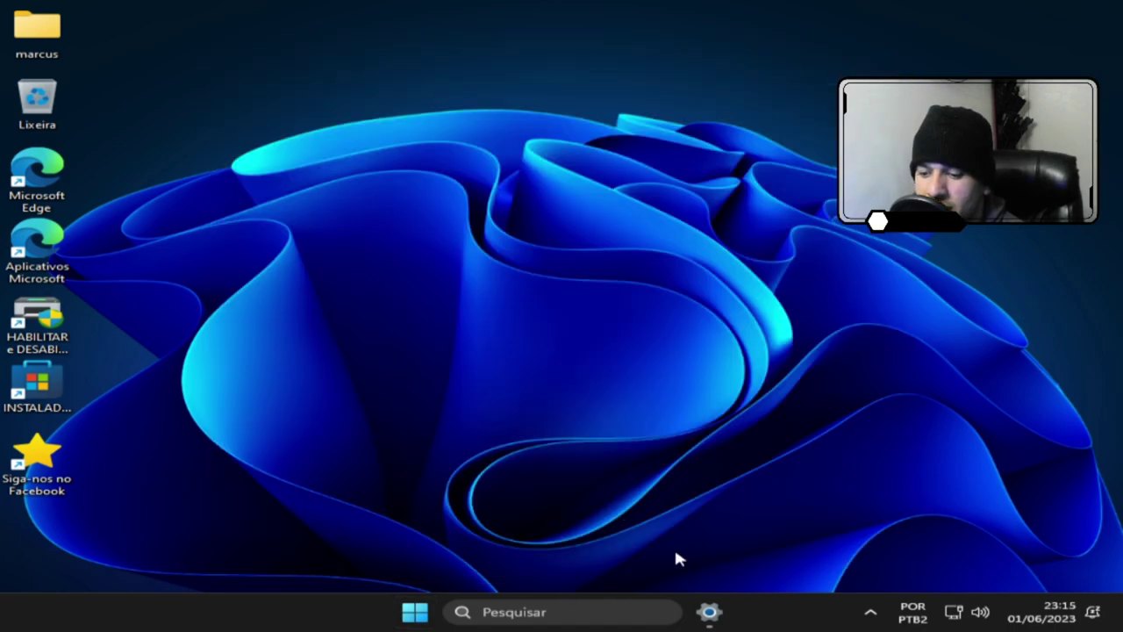
Step: Try other themes in the Personalização settings, apply the Brilho theme and minimize the window
left_click(709, 612)
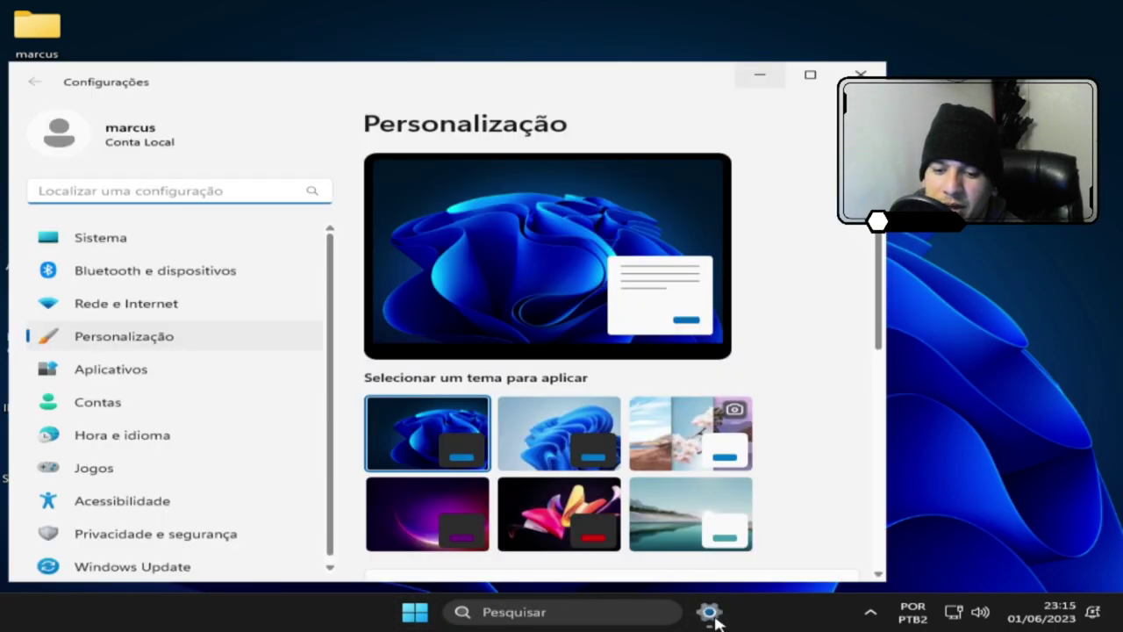
scroll(772, 500, "down", 2)
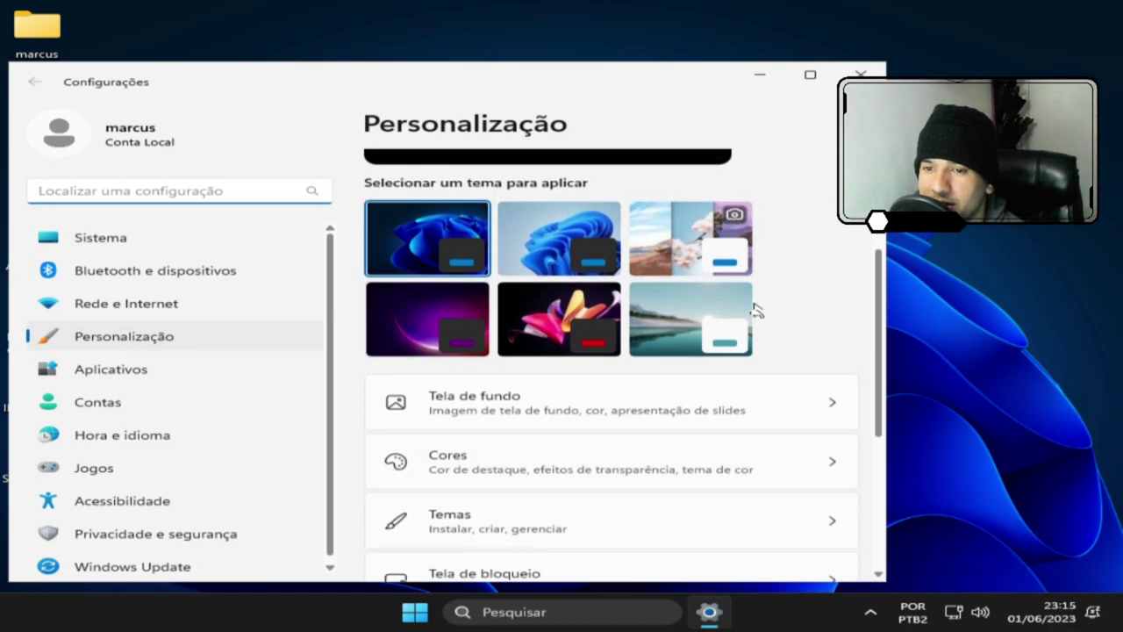
left_click(658, 351)
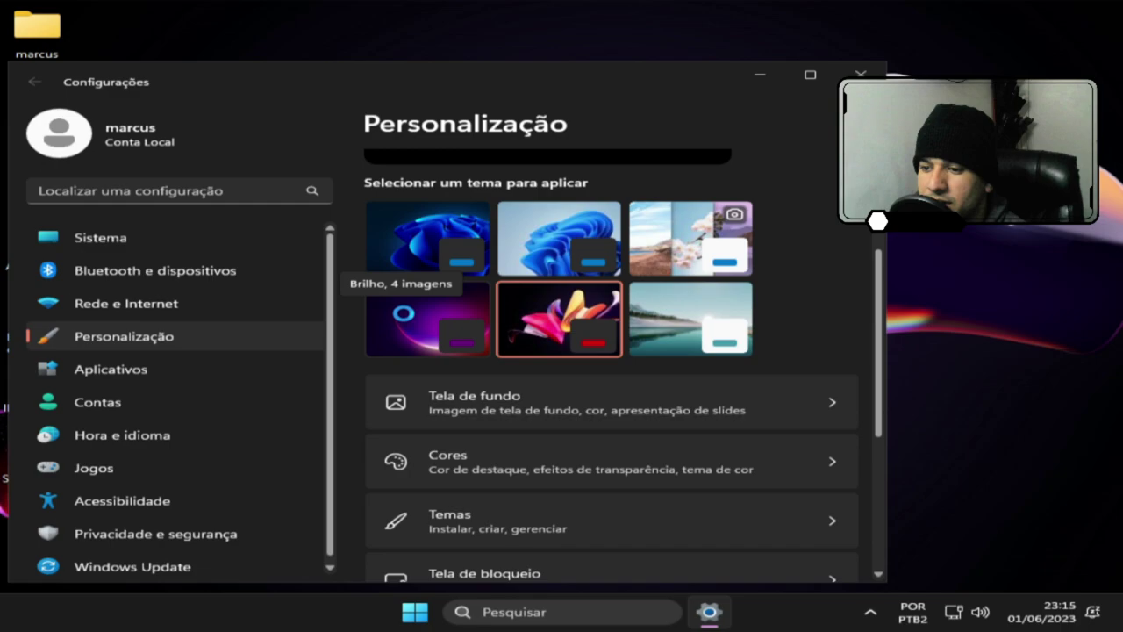
left_click(402, 309)
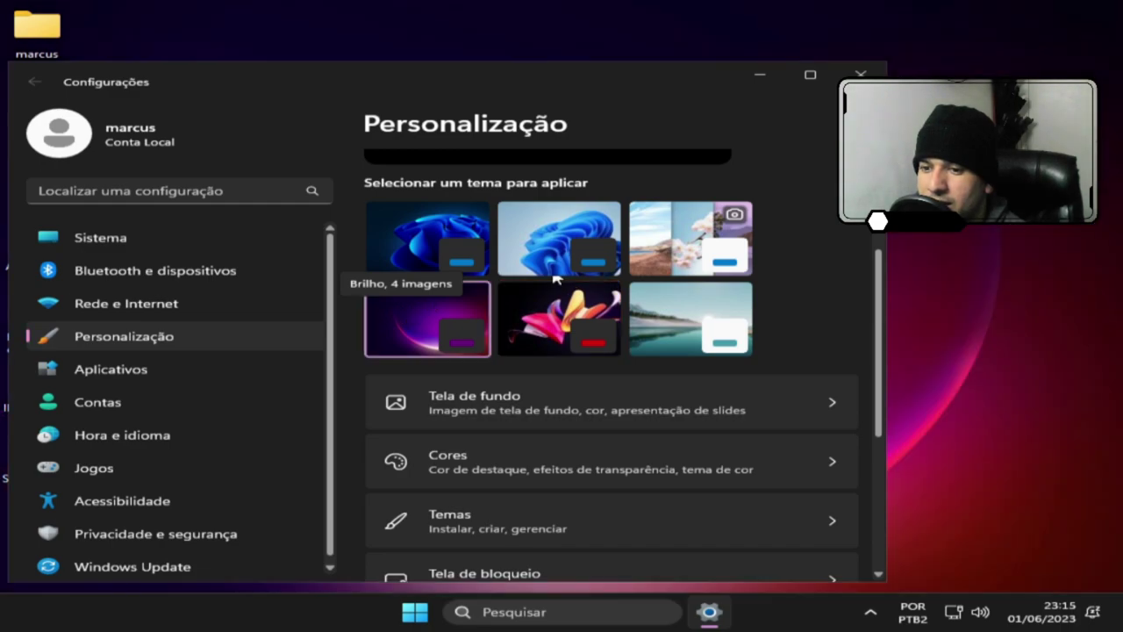
left_click(760, 75)
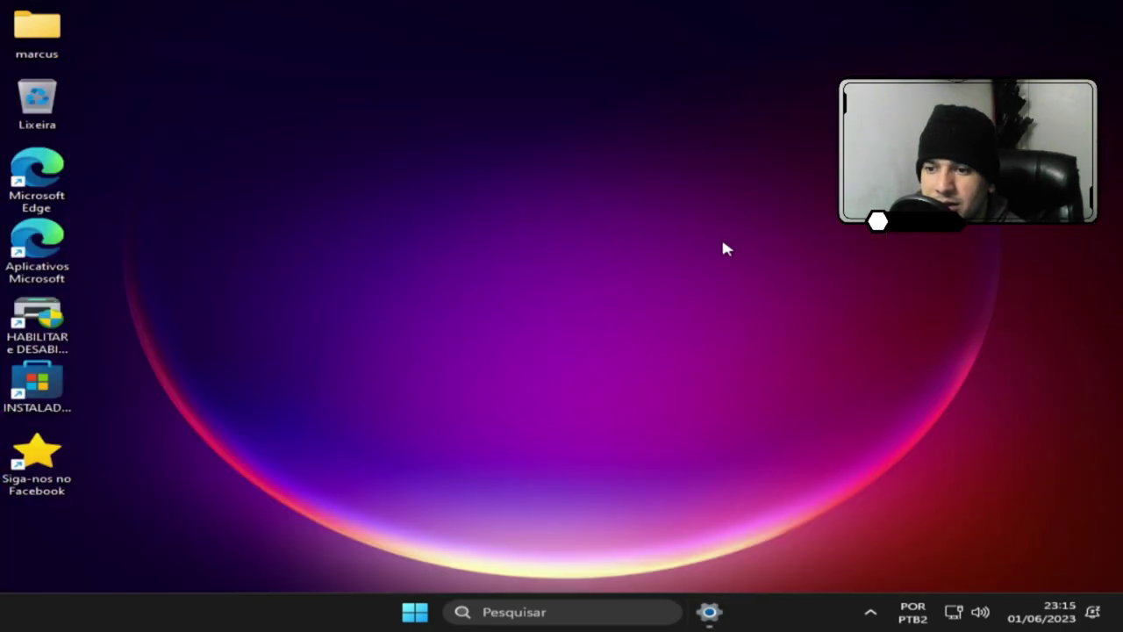
Step: Check how the Start menu looks with the Brilho theme applied
left_click(410, 612)
left_click(412, 612)
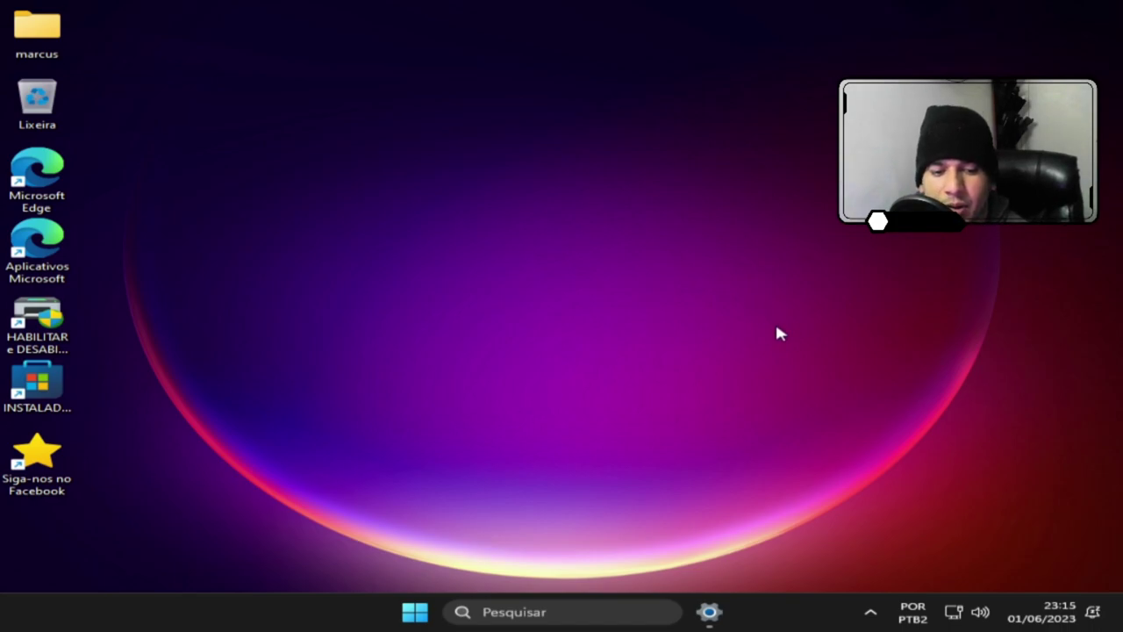
left_click(423, 612)
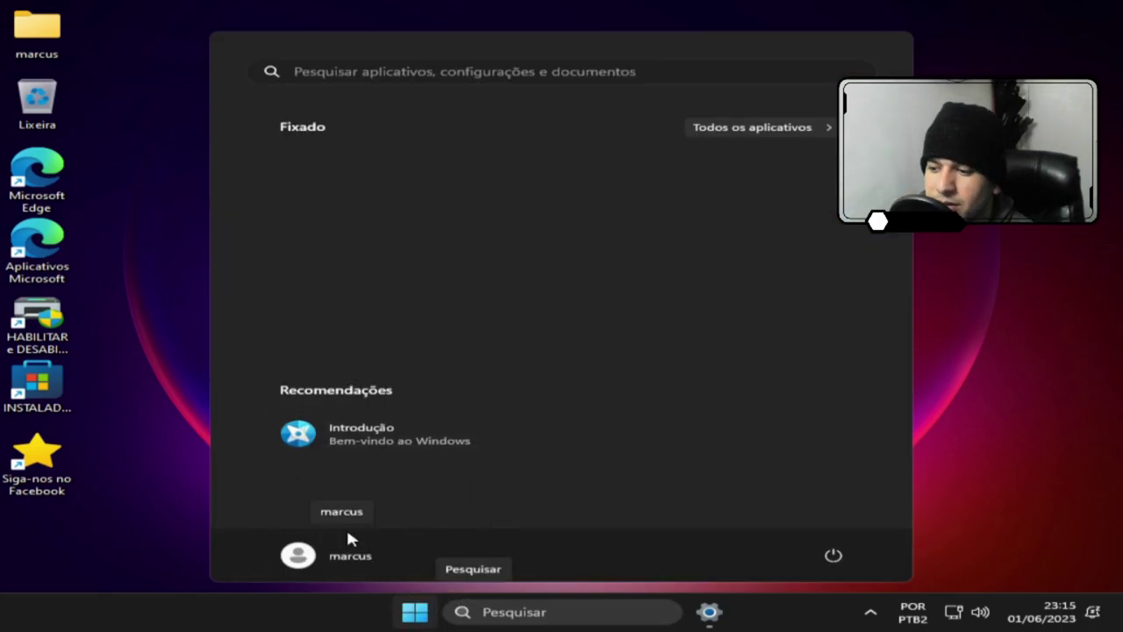
Step: Install WinRAR 6.11 from winrar-x64-611br on the NTLITE (D:) drive with the default options, and close its shortcuts folder
key("super+e")
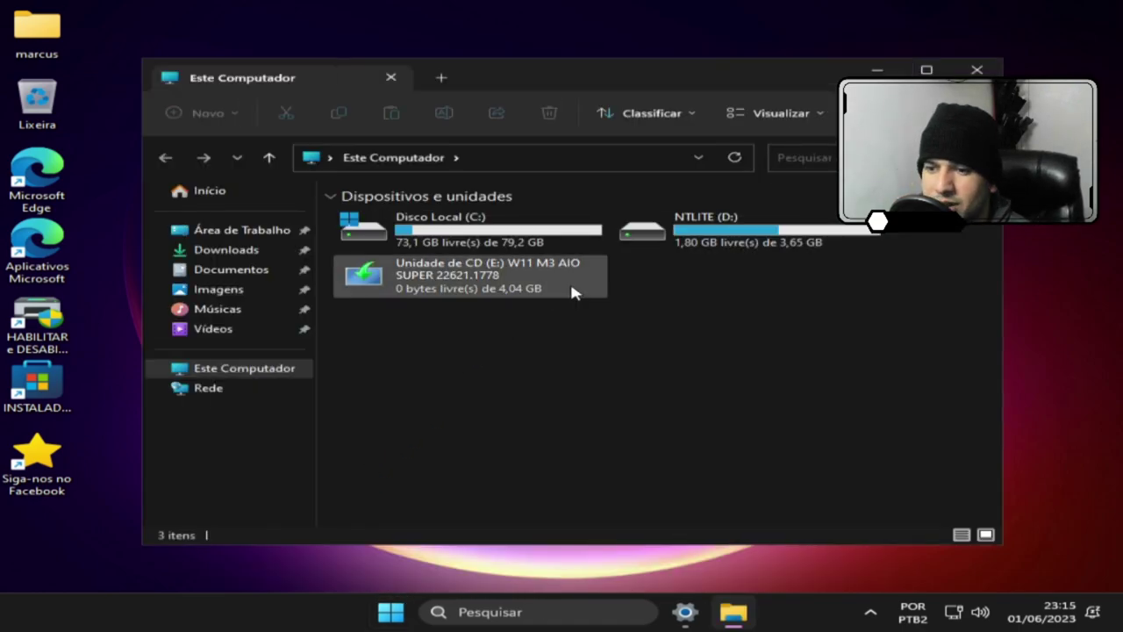
double_click(771, 238)
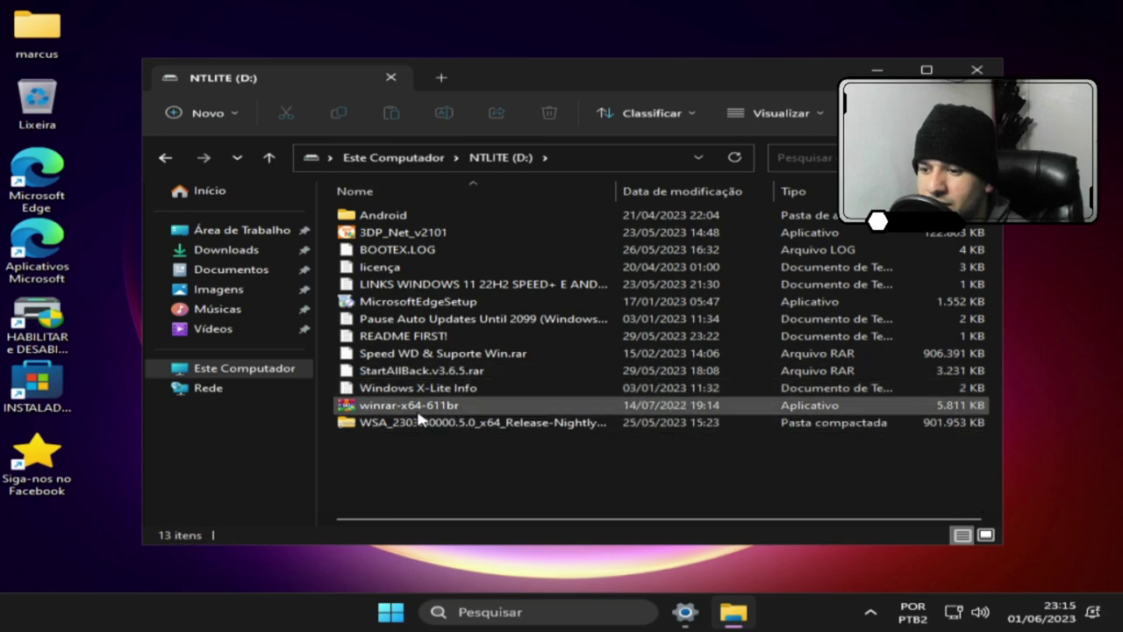
left_click(436, 407)
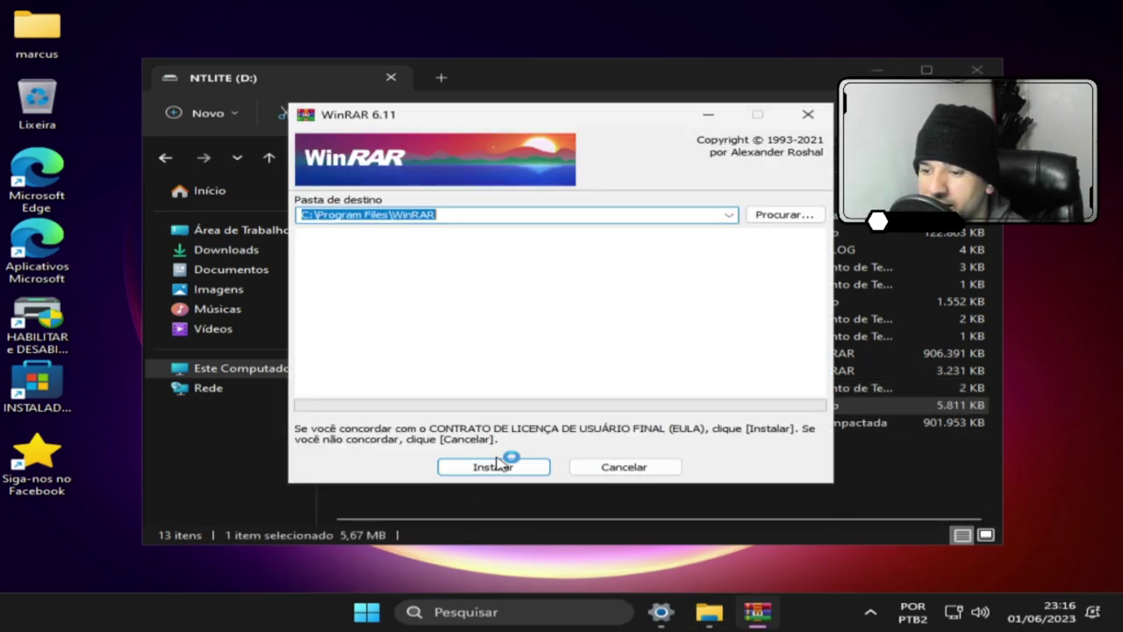
left_click(526, 470)
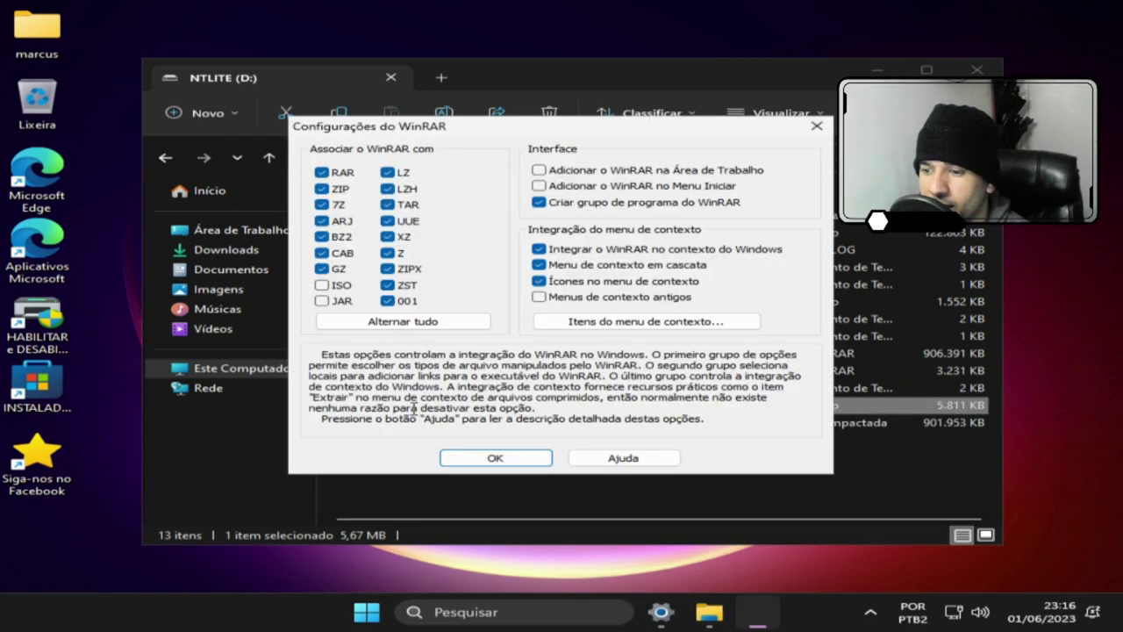
left_click(528, 459)
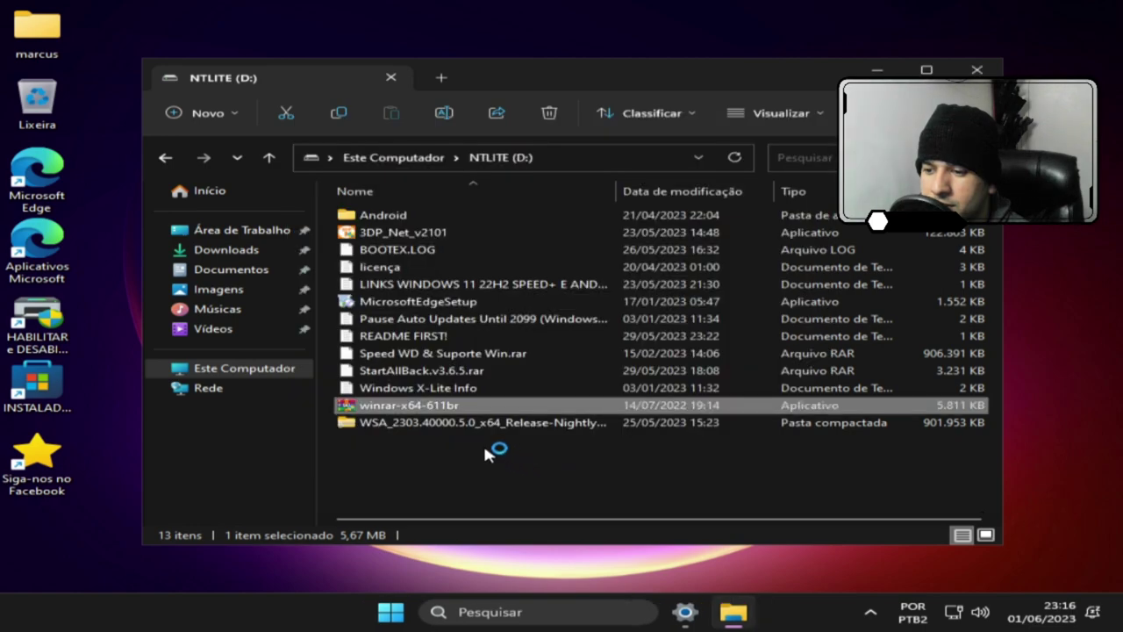
left_click(558, 458)
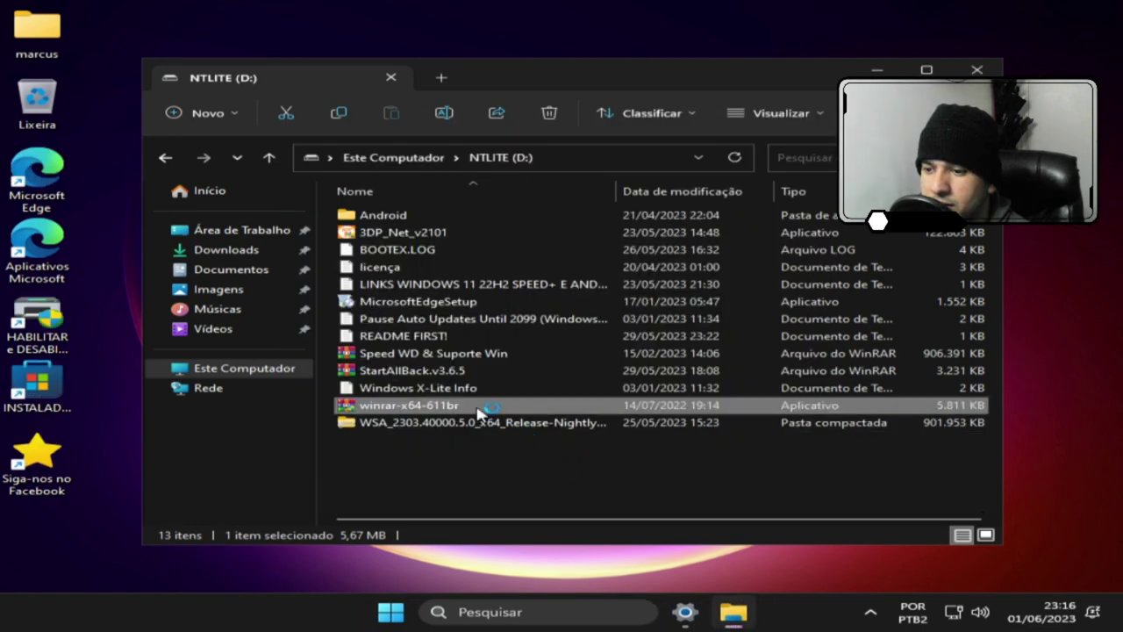
left_click(408, 373)
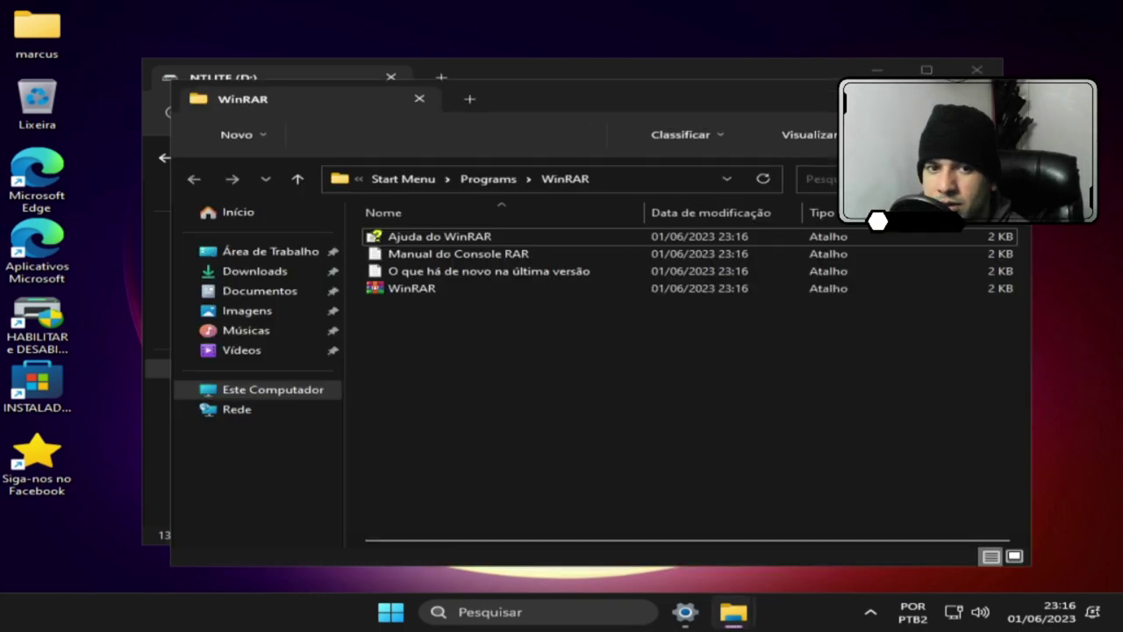
key("alt+F4")
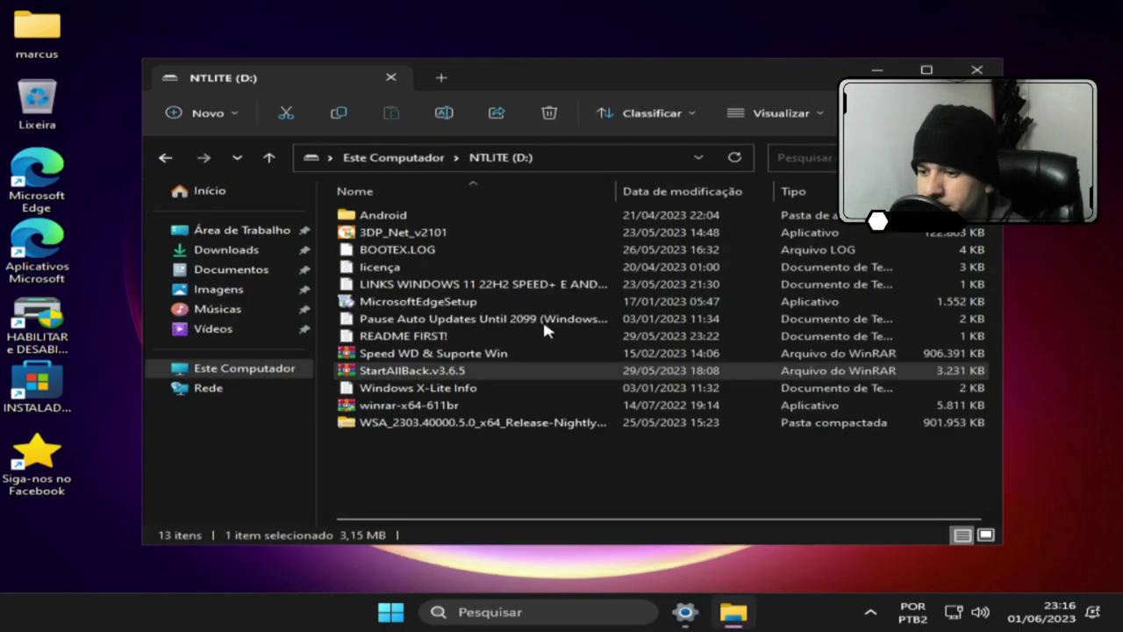
Step: Copy the StartAllBack.v3.6.5 archive from the NTLITE (D:) drive to the desktop and extract it there with WinRAR
right_click(432, 374)
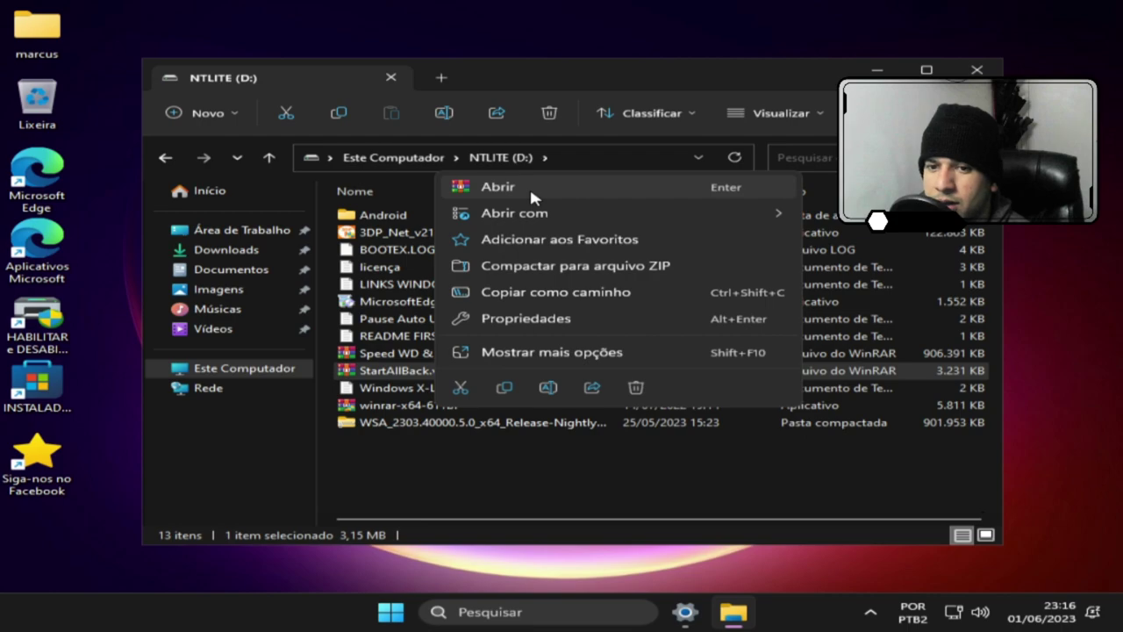
left_click_drag(379, 367, 99, 180)
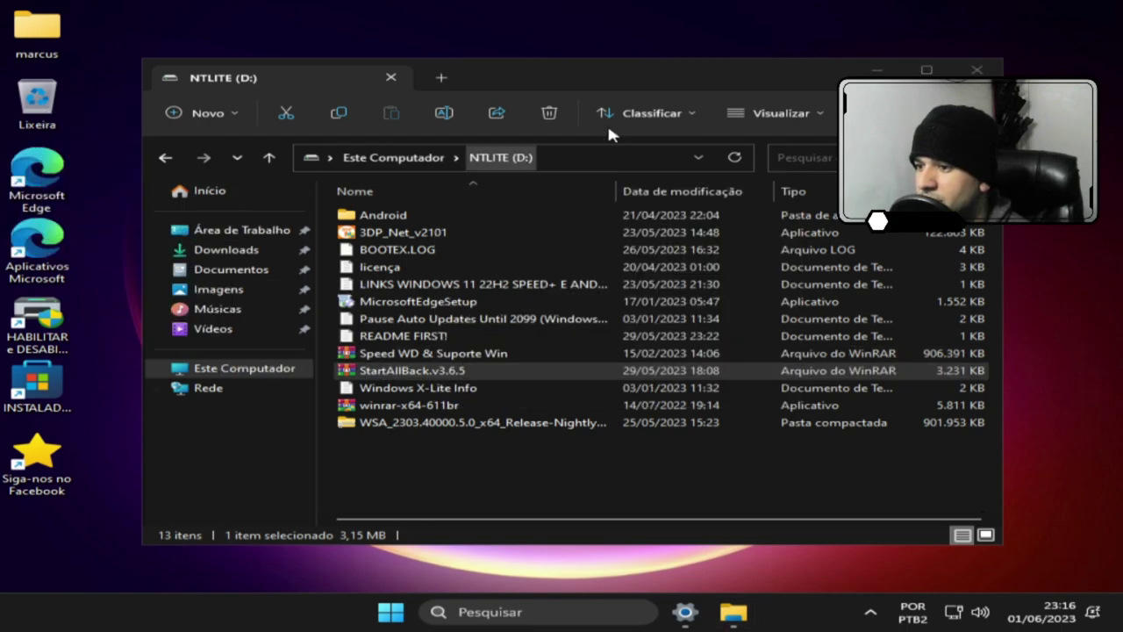
left_click(977, 69)
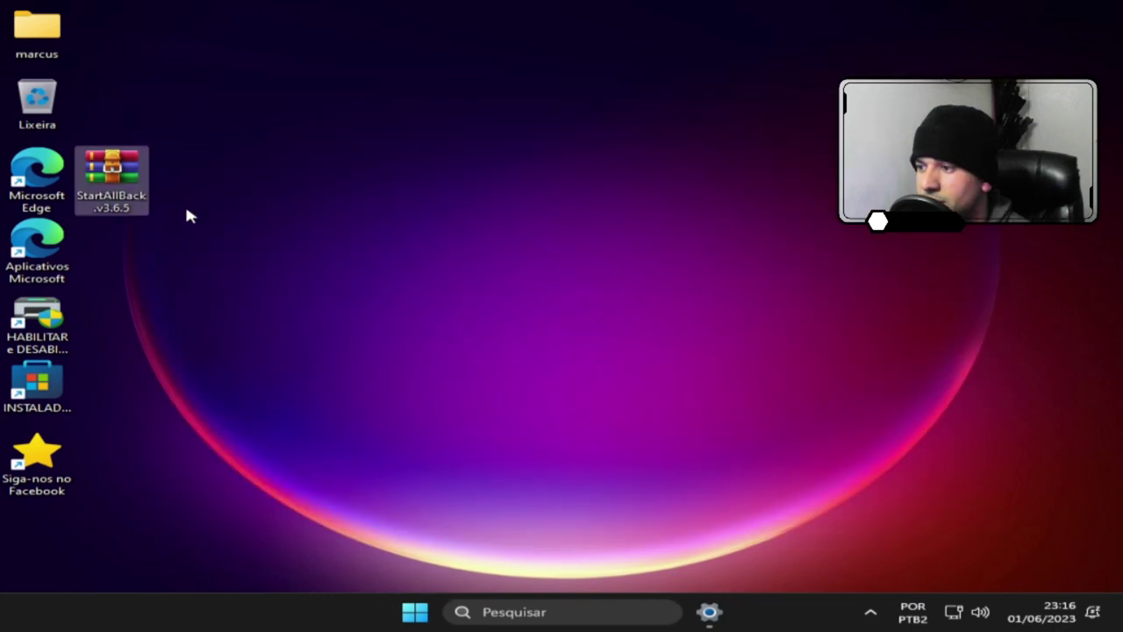
right_click(120, 189)
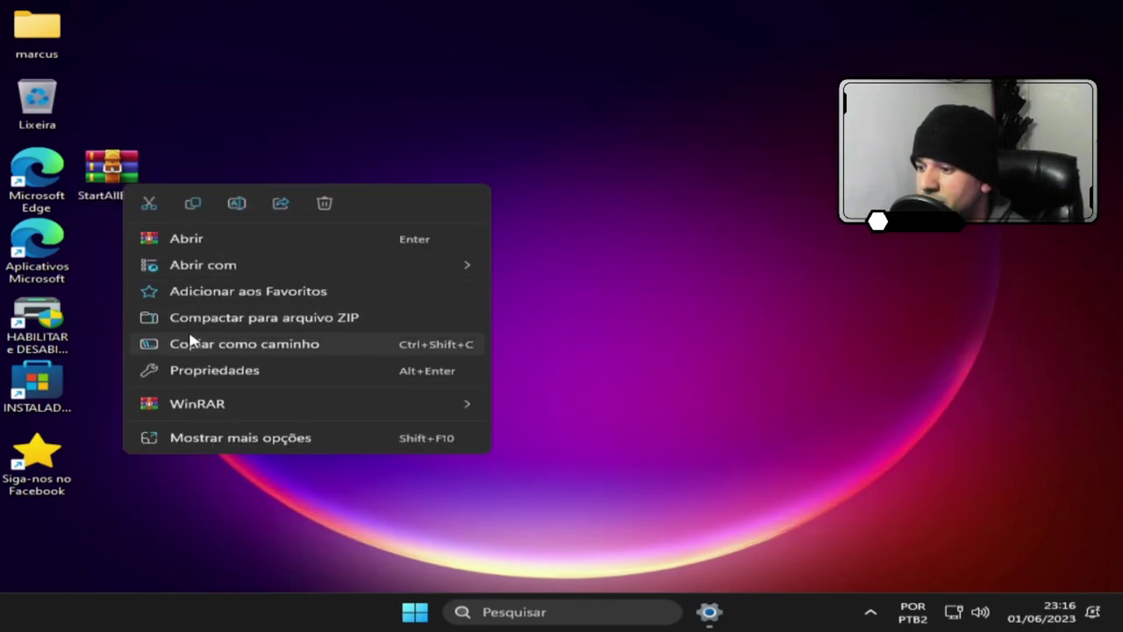
mouse_move(445, 404)
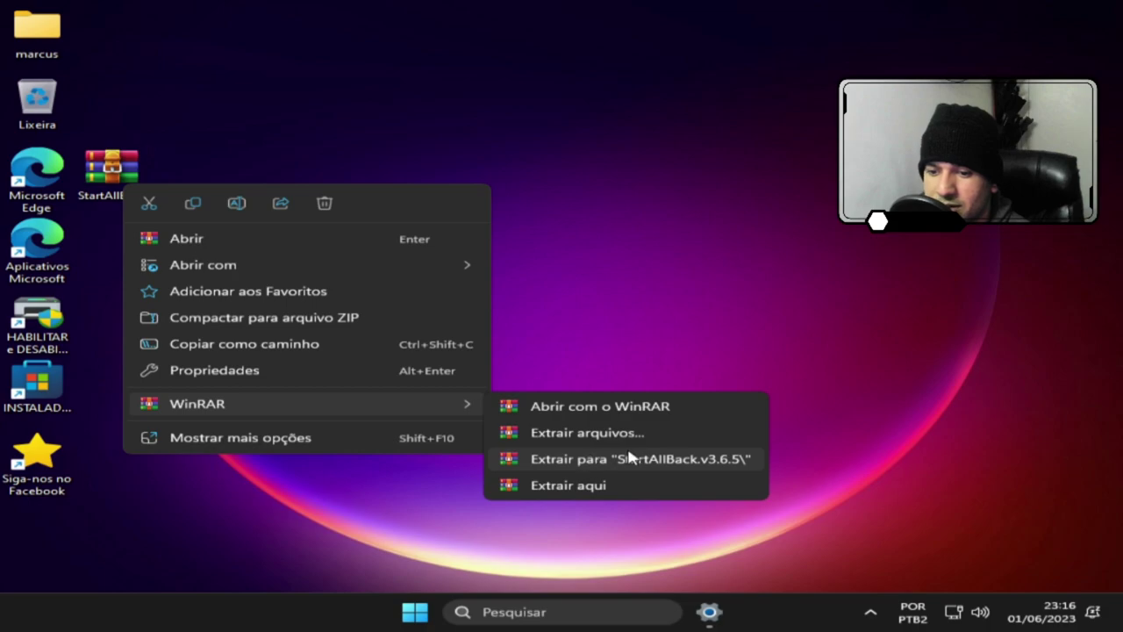
left_click(570, 485)
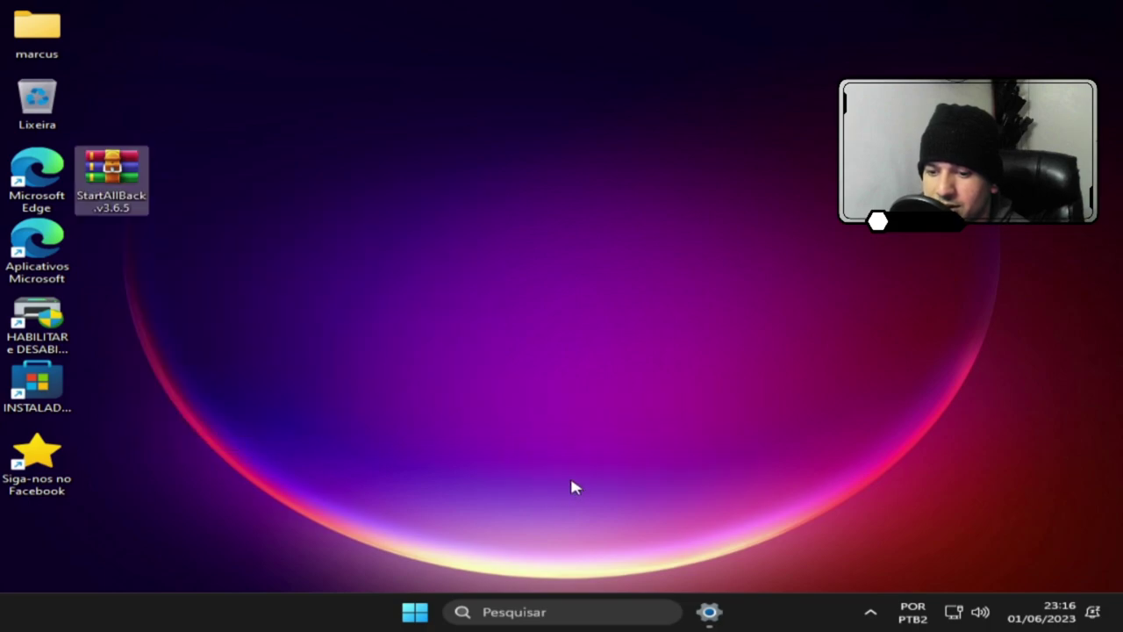
Step: Move the StartAllBack archive aside on the desktop and install StartAllBack from the extracted StartAllBack.v3.6.5 folder
left_click_drag(148, 202, 218, 176)
left_click(35, 527)
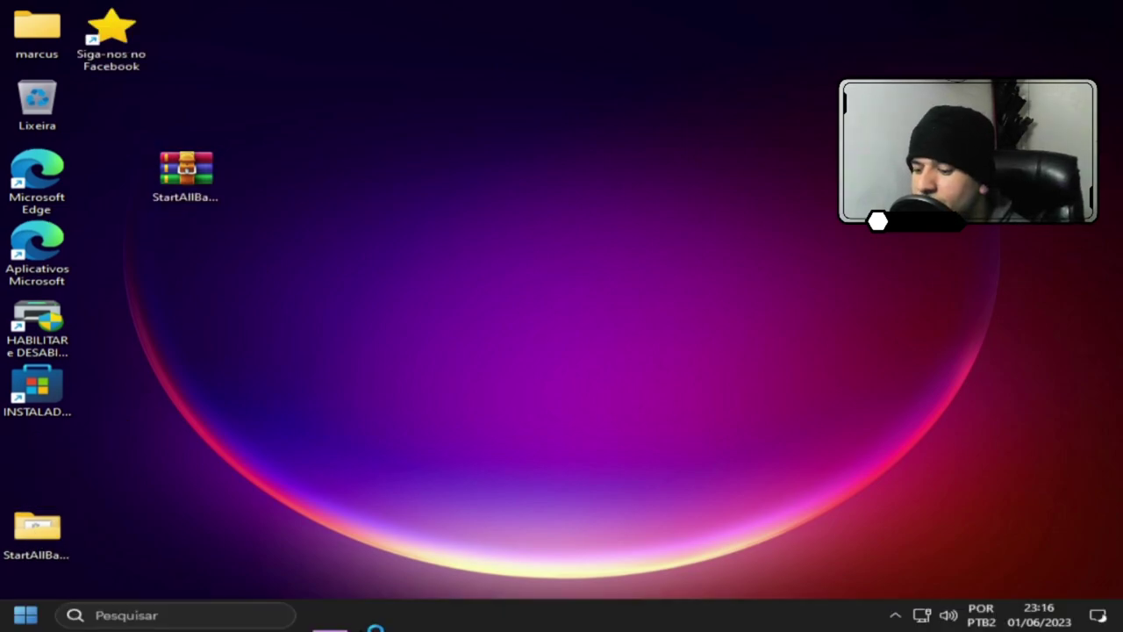
double_click(50, 537)
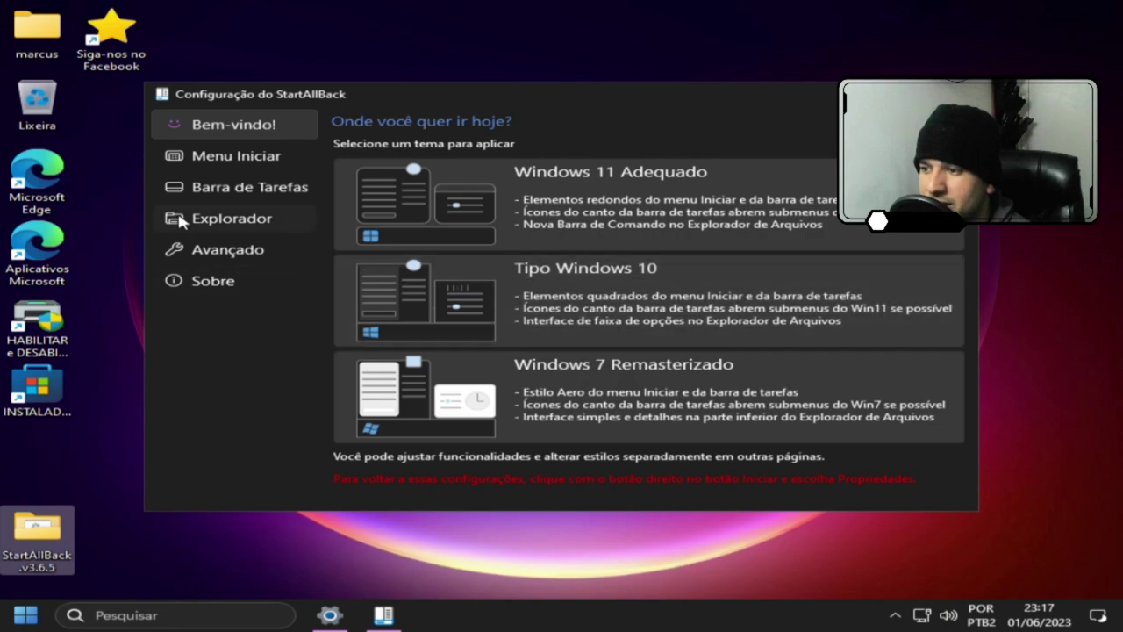
Step: Enable custom colours for both the Start menu and the taskbar in StartAllBack's Avançado settings
left_click(238, 255)
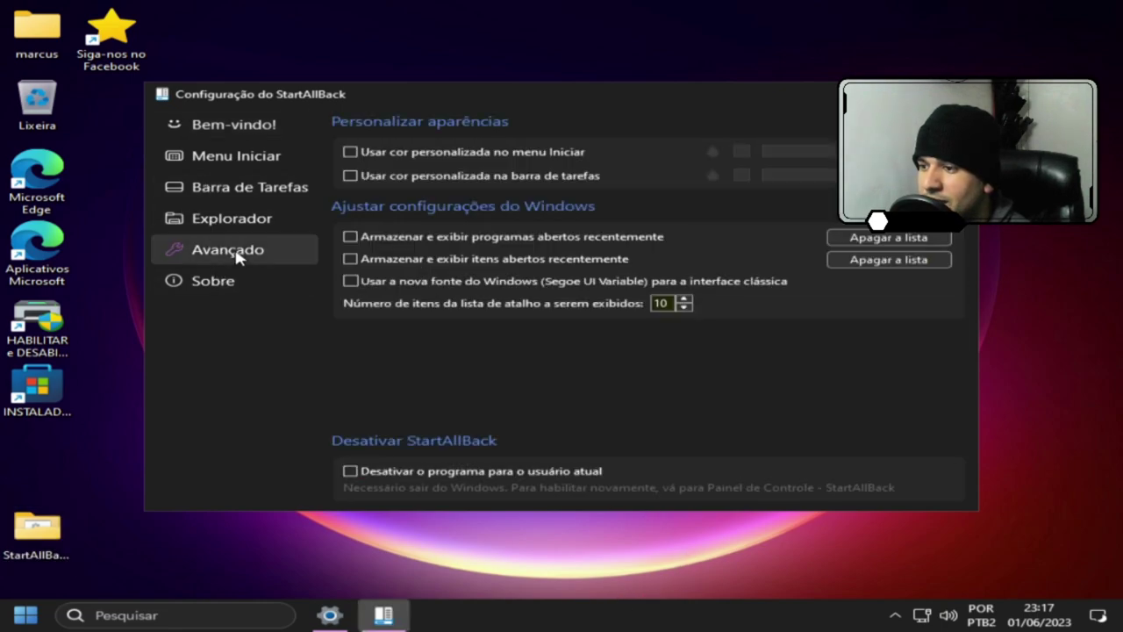
left_click(350, 155)
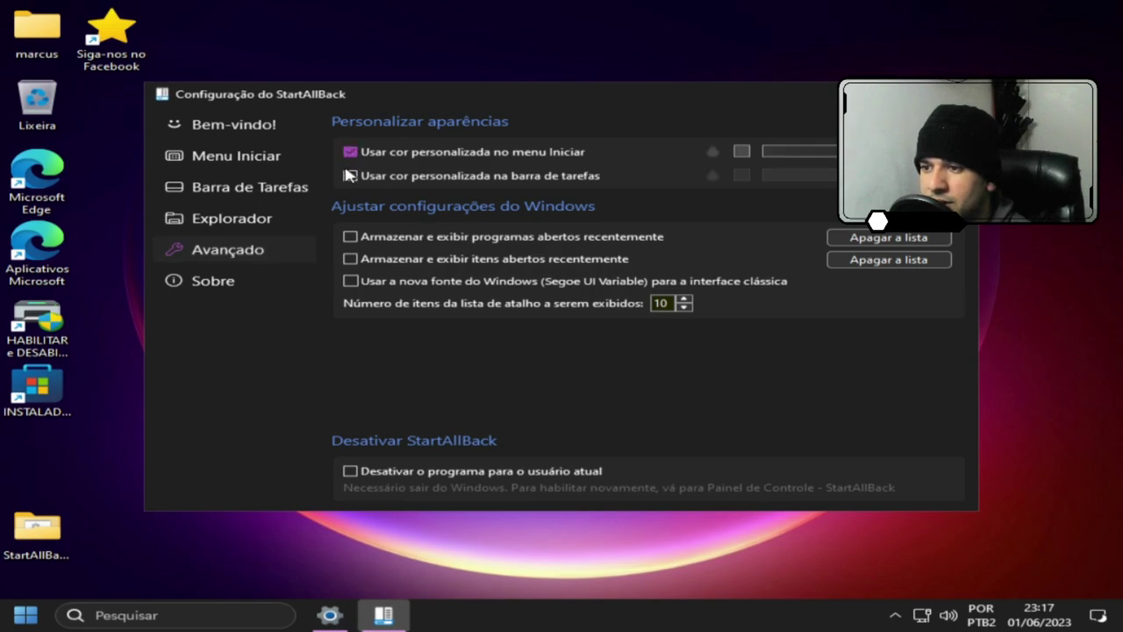
left_click(350, 175)
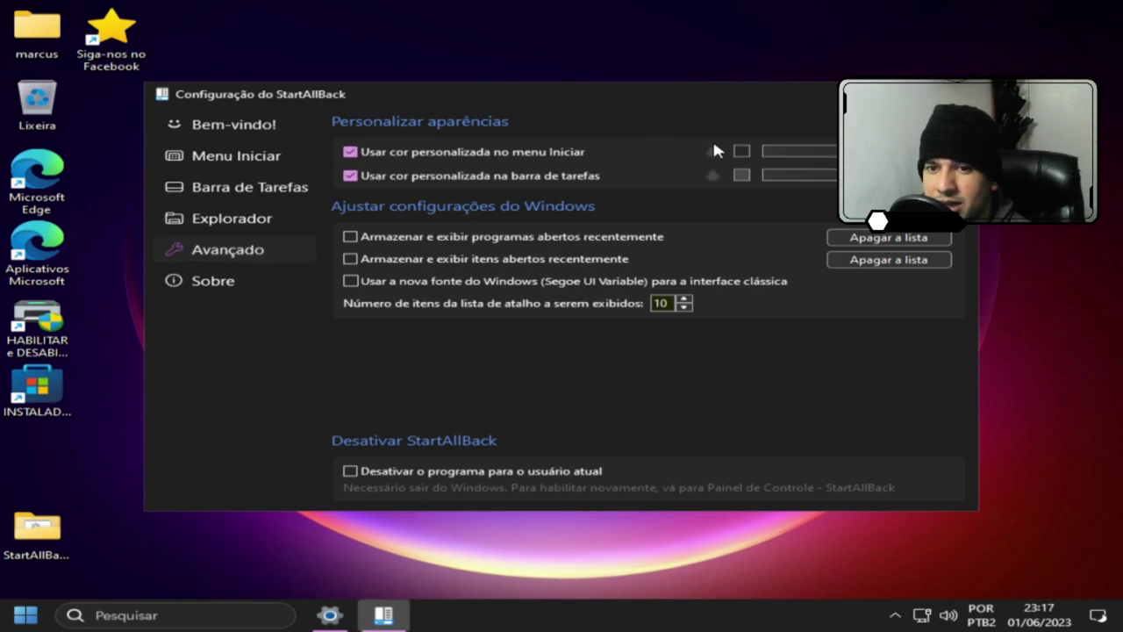
Step: Turn off the droplet effect for the Start menu and taskbar colours, and set the taskbar's colour slider to its minimum
left_click(714, 153)
left_click(721, 175)
left_click(713, 176)
left_click(725, 193)
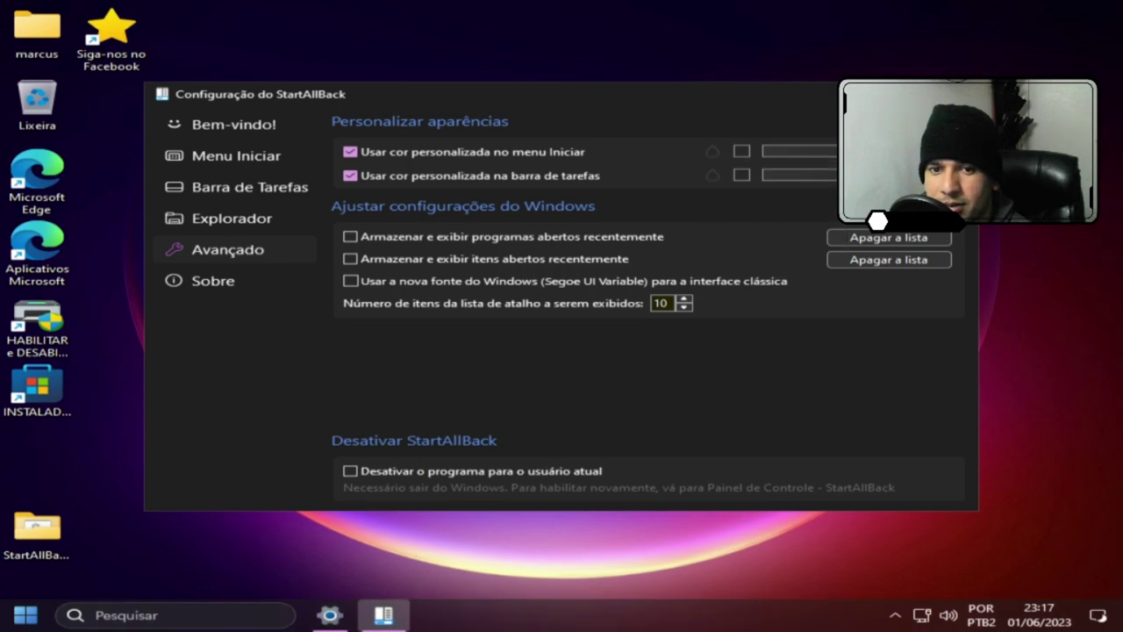
left_click_drag(856, 176, 765, 176)
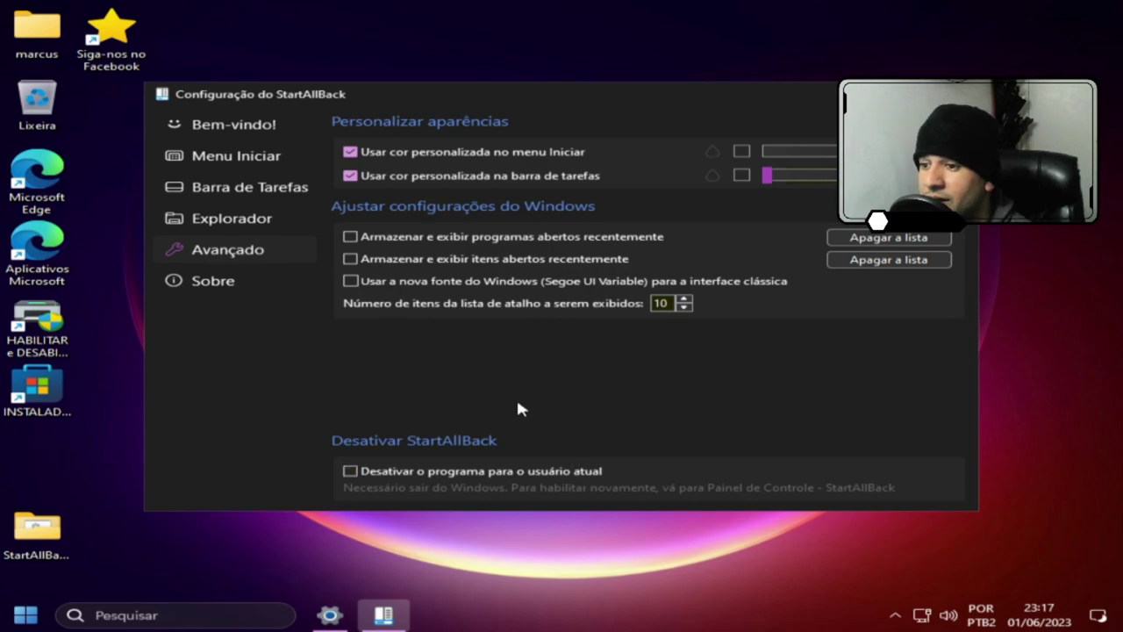
Step: Raise the Start menu's custom colour slider above 32%, opening the Start menu after each adjustment to check its transparency
left_click(825, 151)
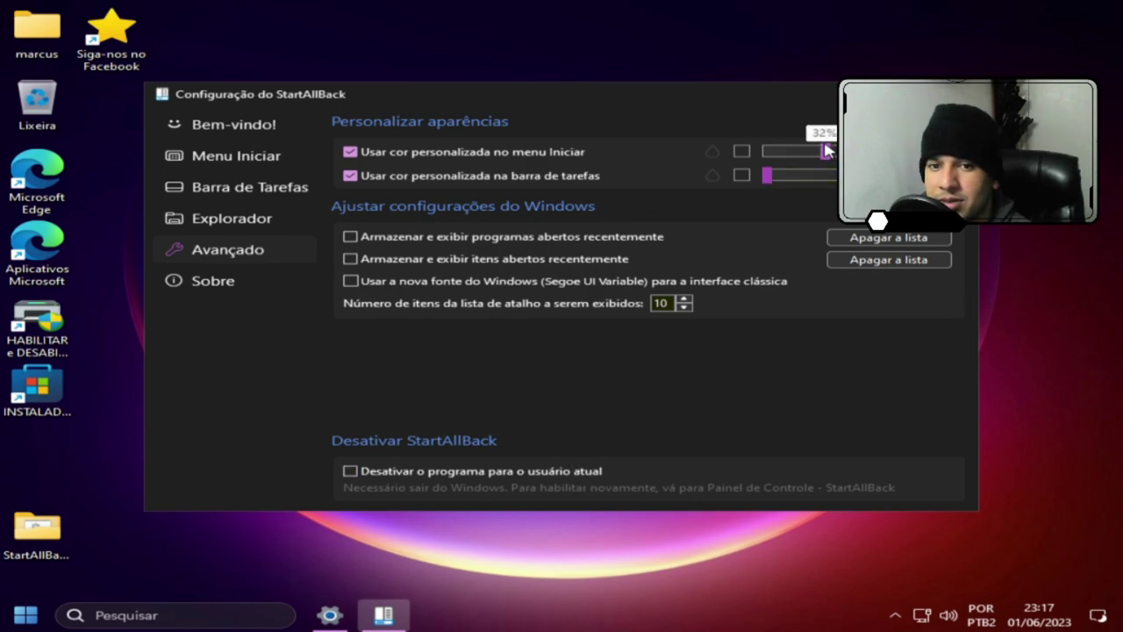
left_click(22, 616)
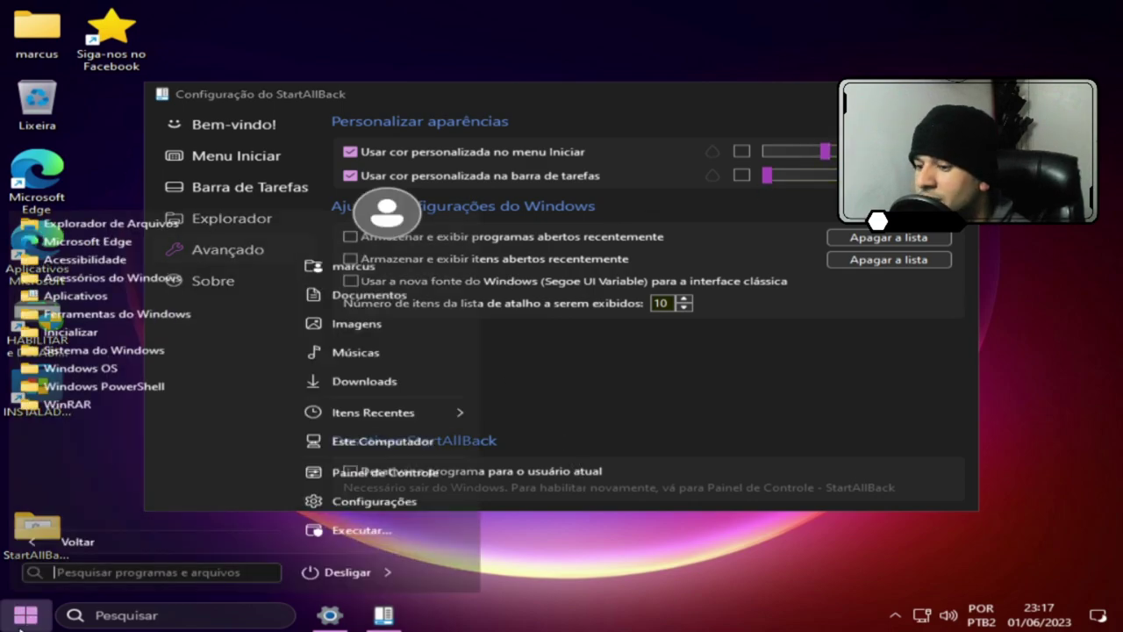
left_click(829, 151)
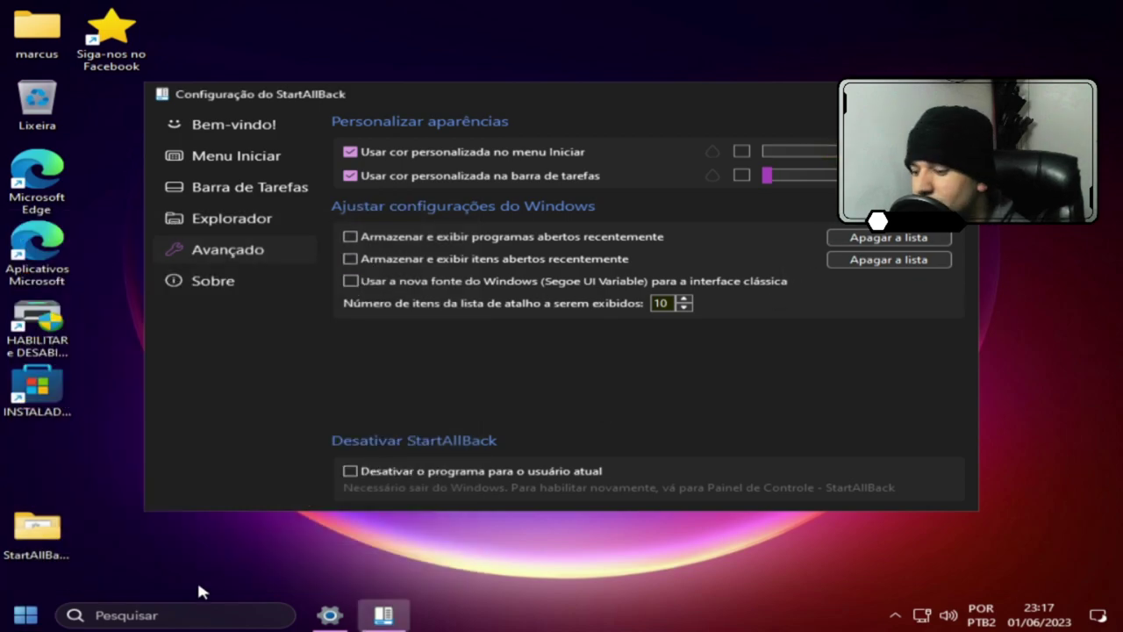
left_click(27, 616)
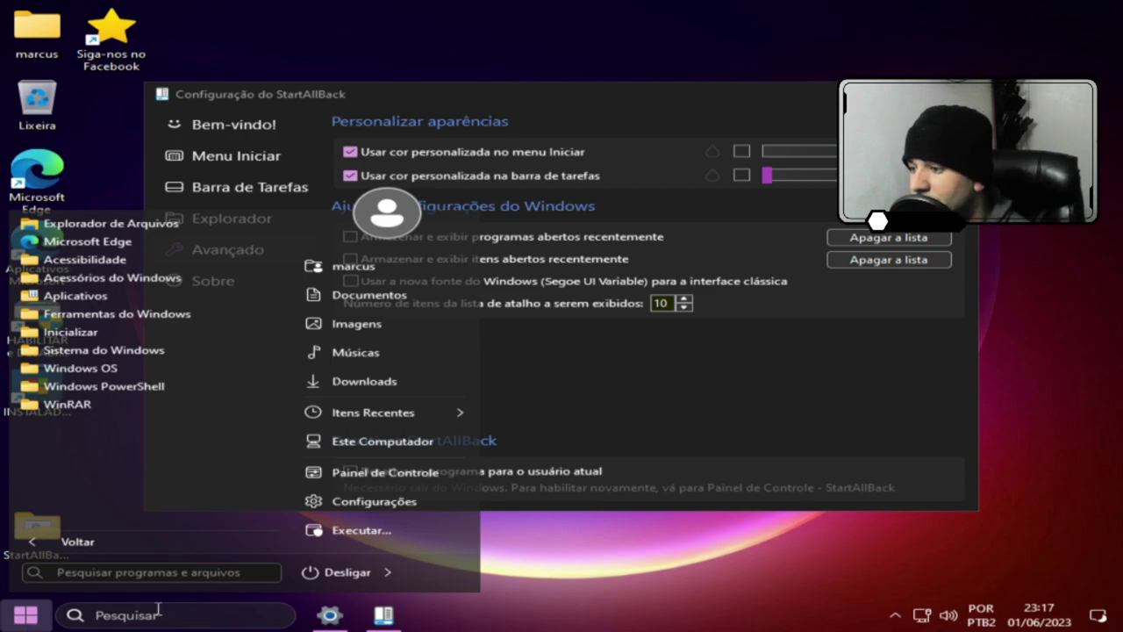
key("Escape")
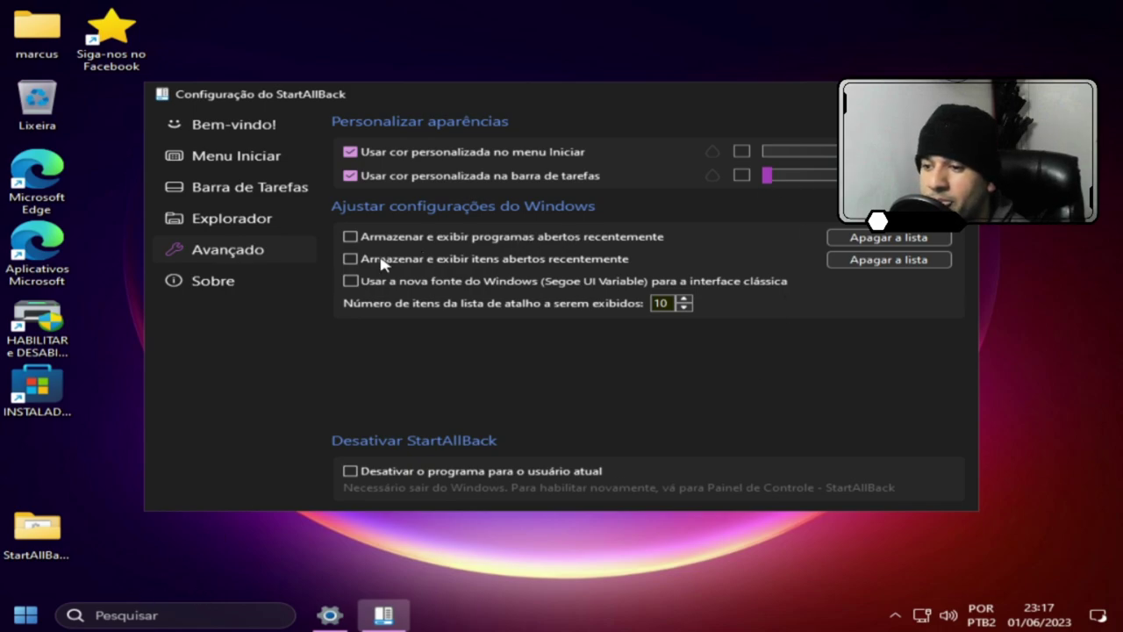
Step: Change the taskbar's Start button icon to the green clover in StartAllBack and close its configuration window
left_click(247, 188)
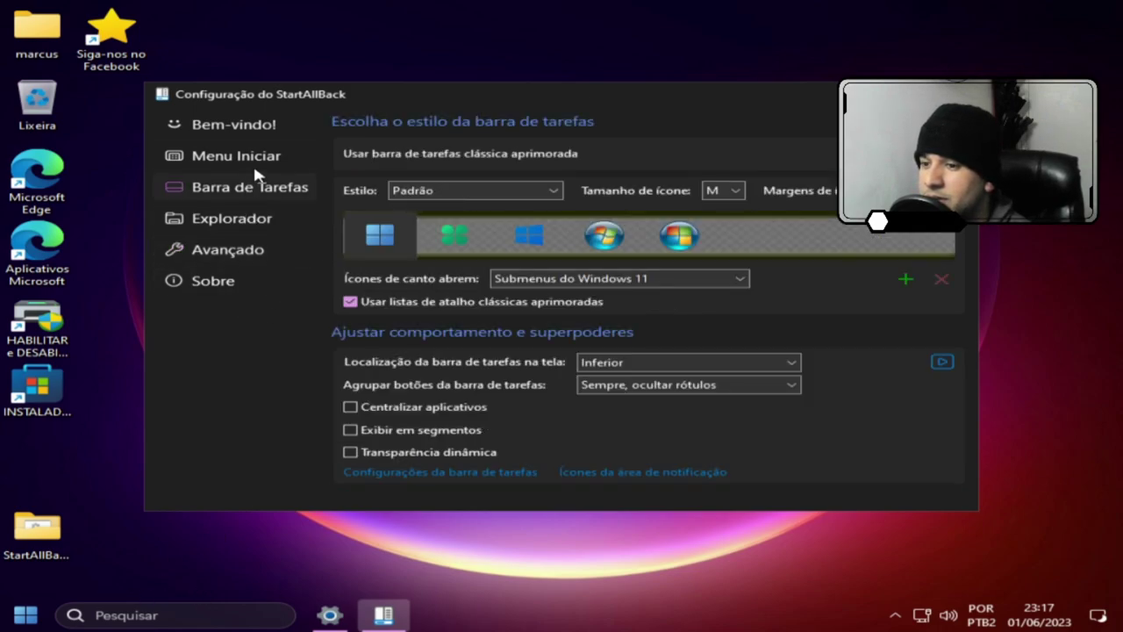
left_click(473, 249)
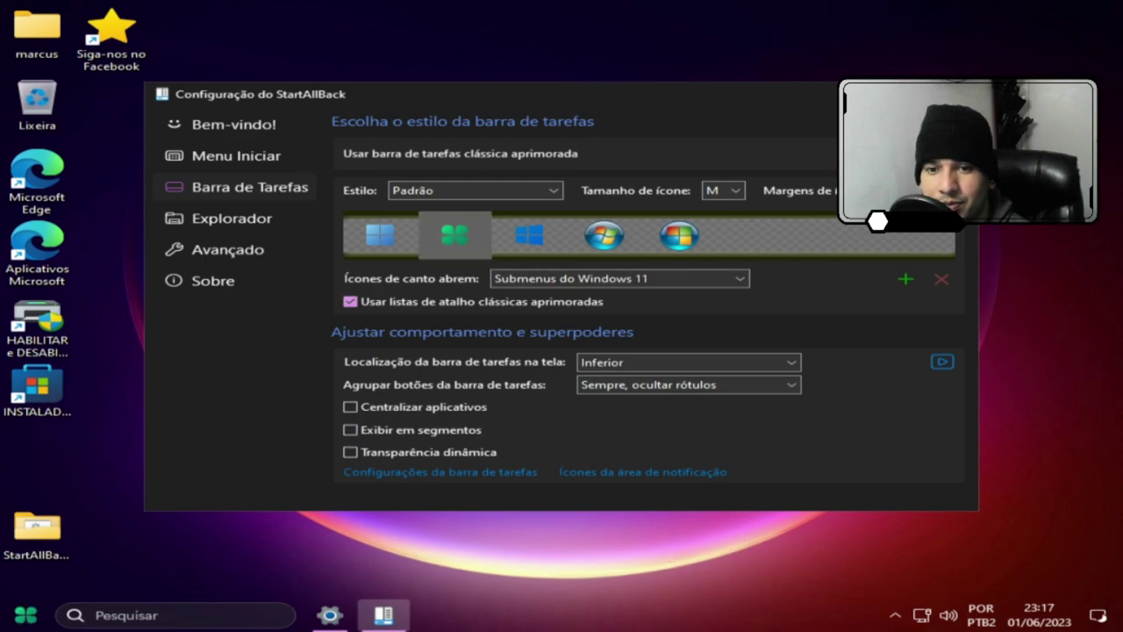
left_click(958, 94)
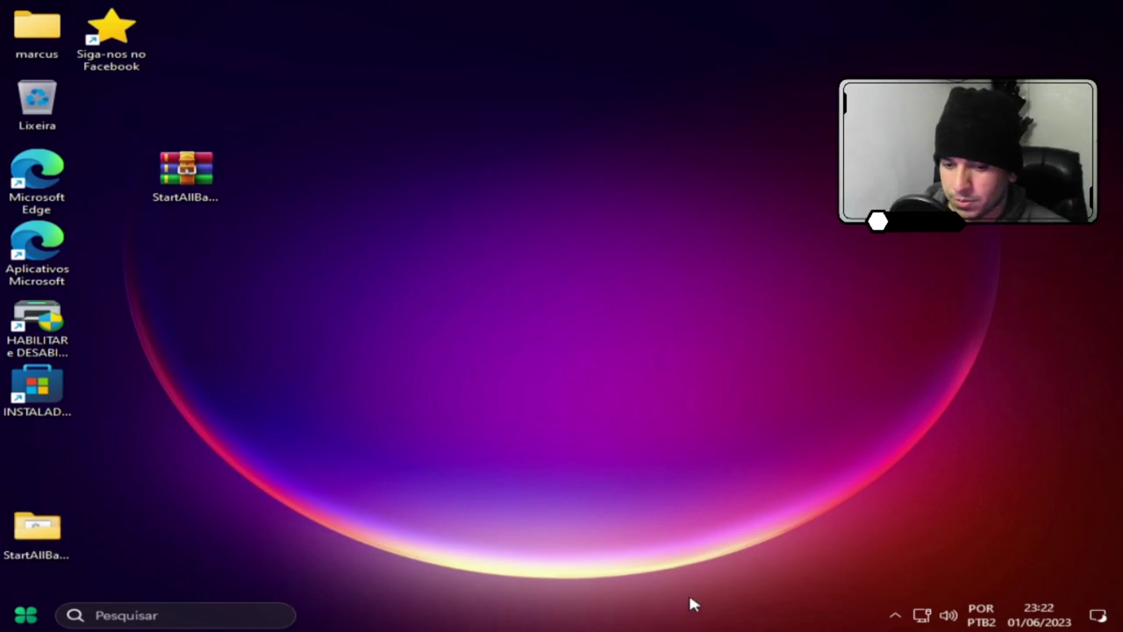
Step: Open Task Manager and examine the memory and CPU usage on its performance page
right_click(401, 611)
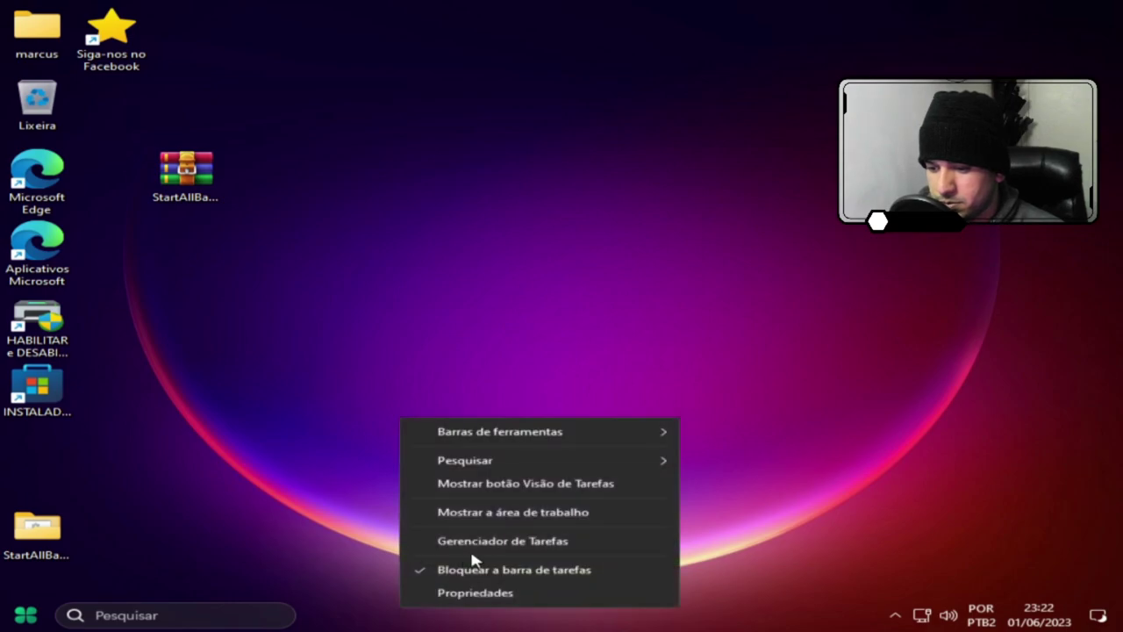
left_click(513, 542)
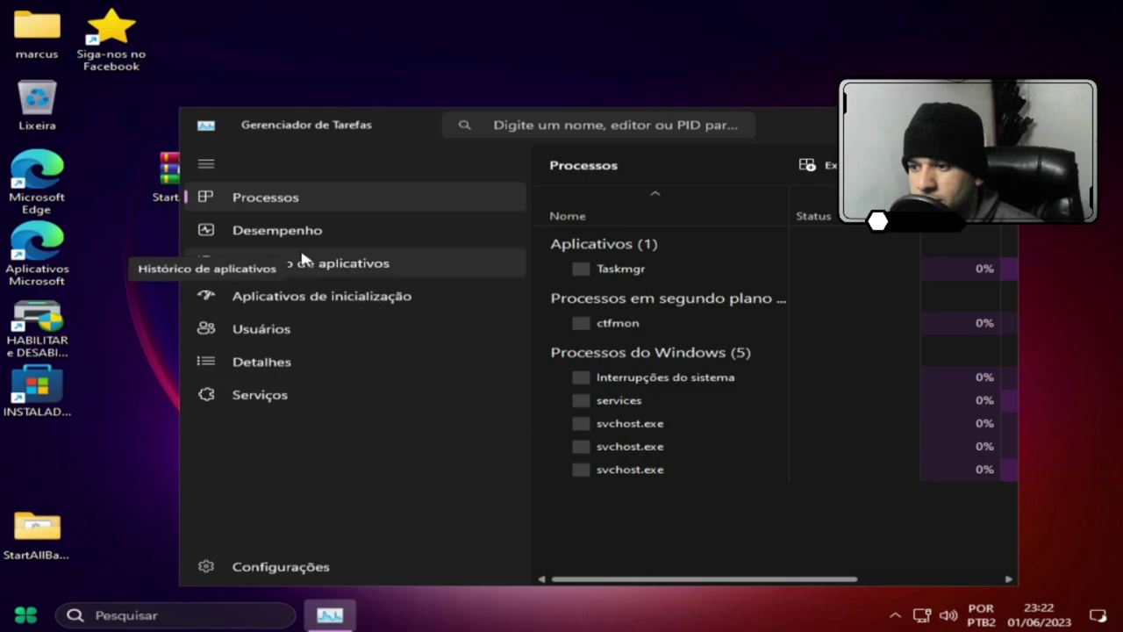
left_click(300, 233)
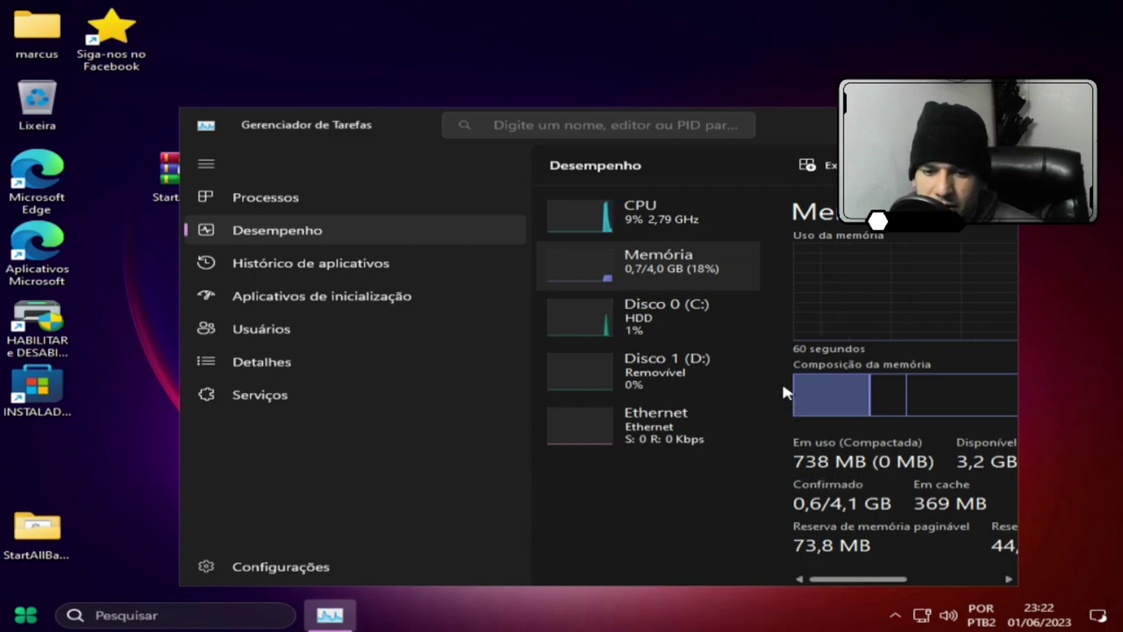
left_click(664, 217)
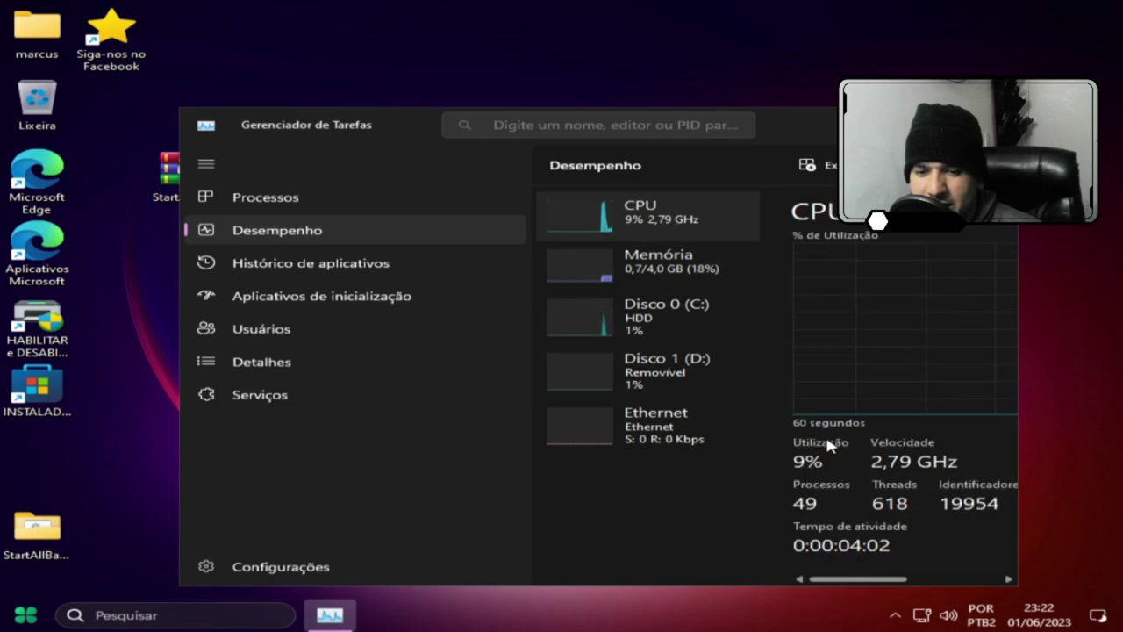